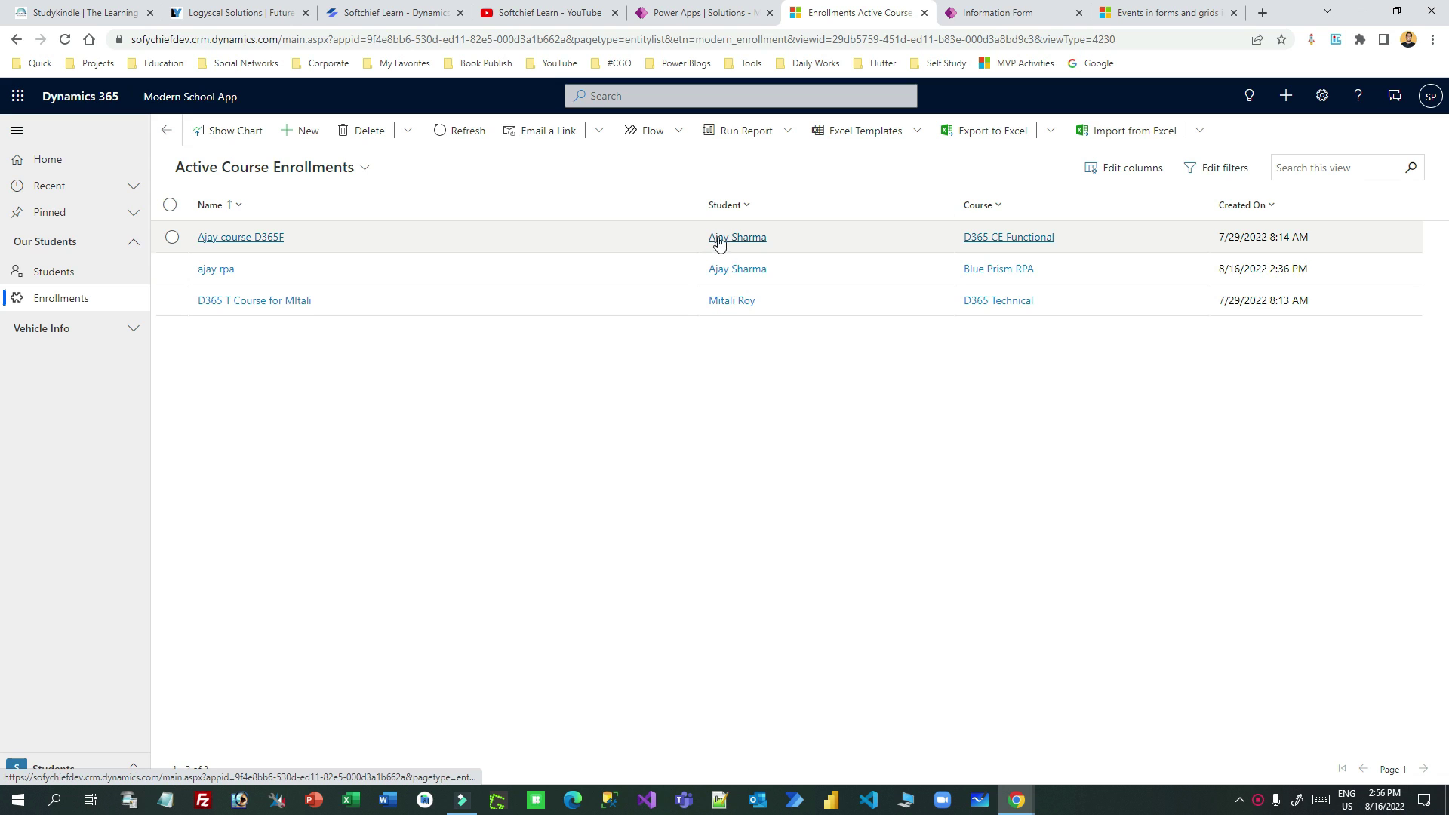
Step: Tick the student's two enrollment rows, then switch to the Payment area's Active Student Payments list
left_click(172, 237)
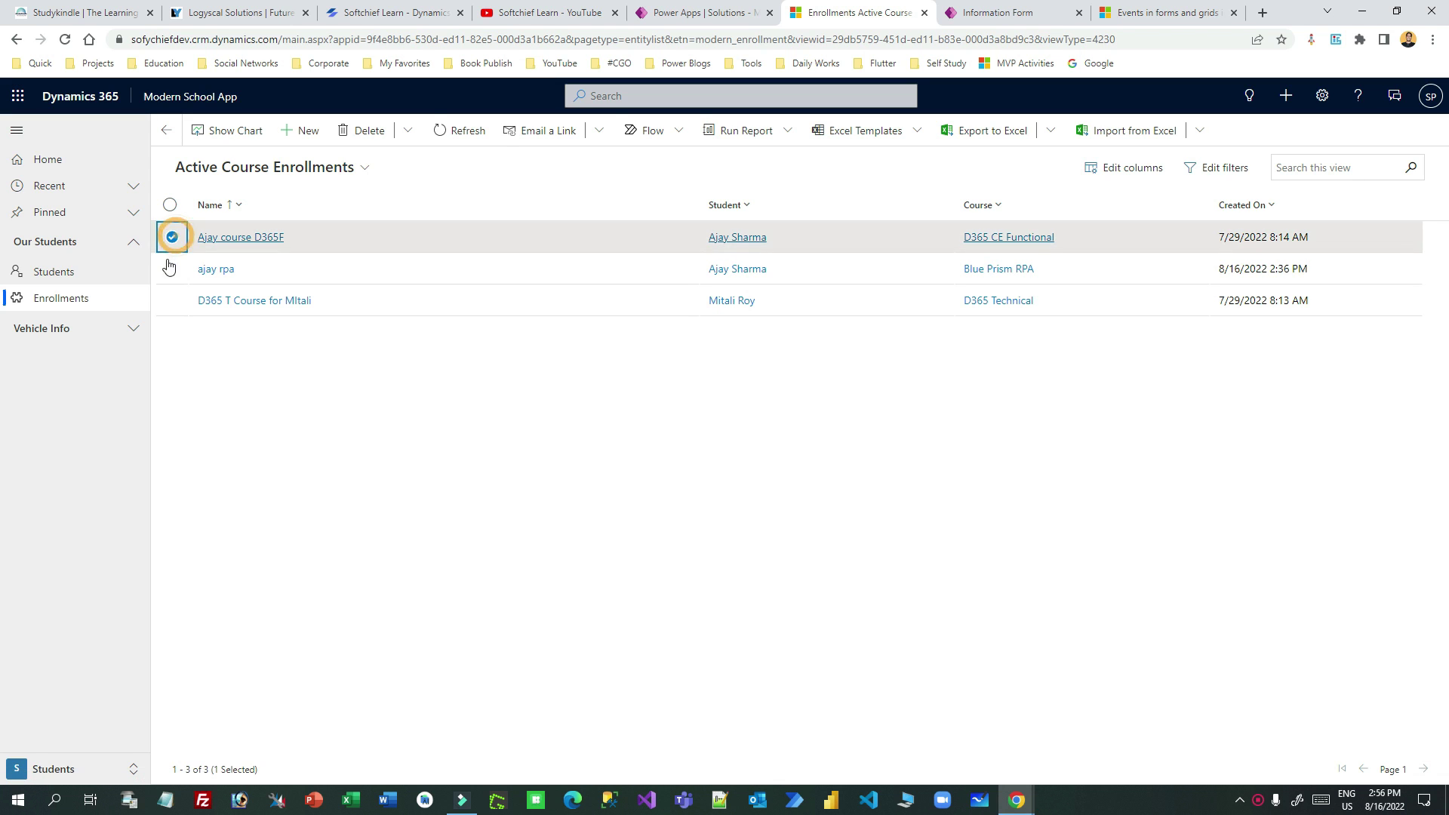
left_click(172, 268)
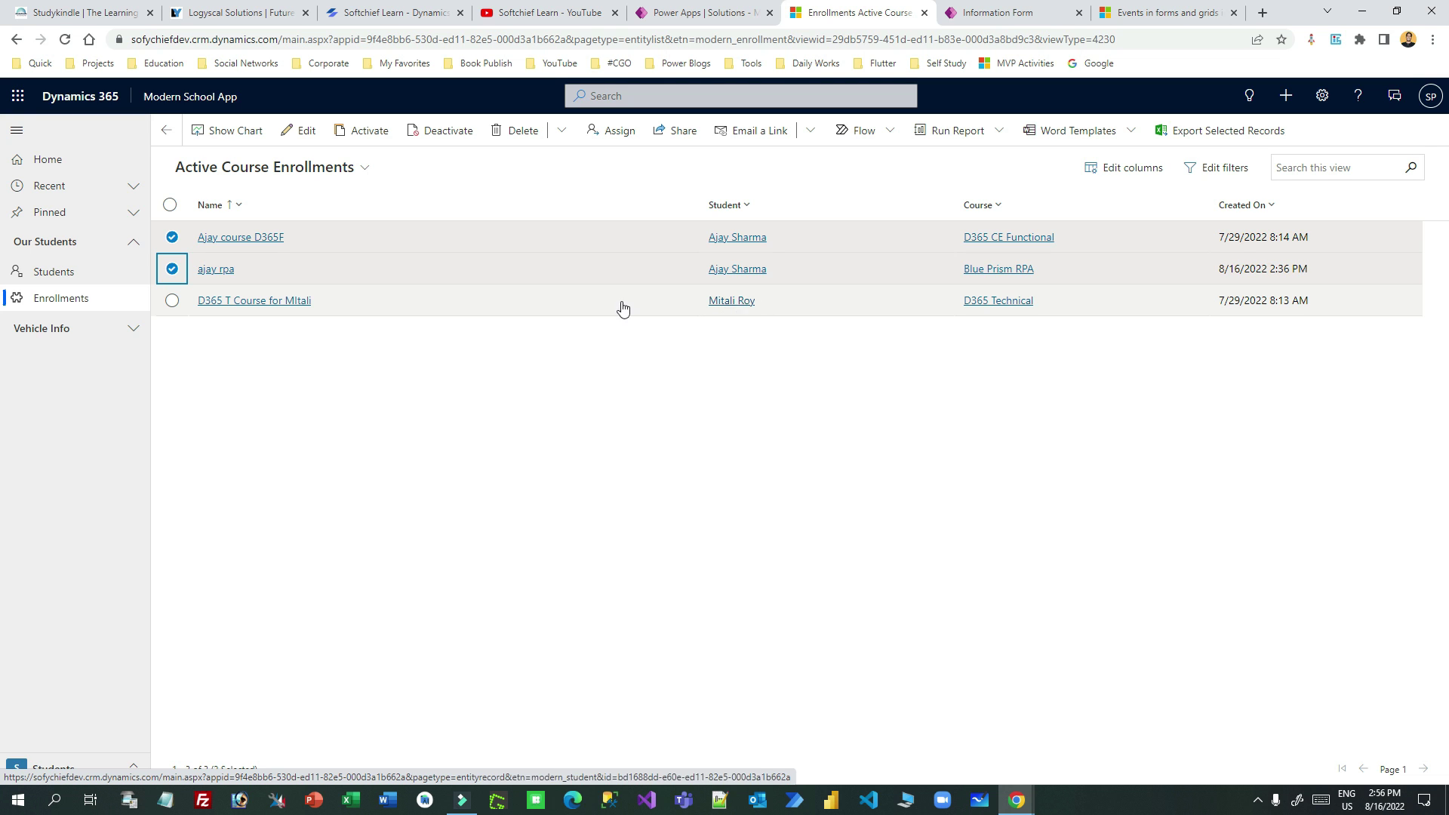
left_click(91, 768)
left_click(82, 687)
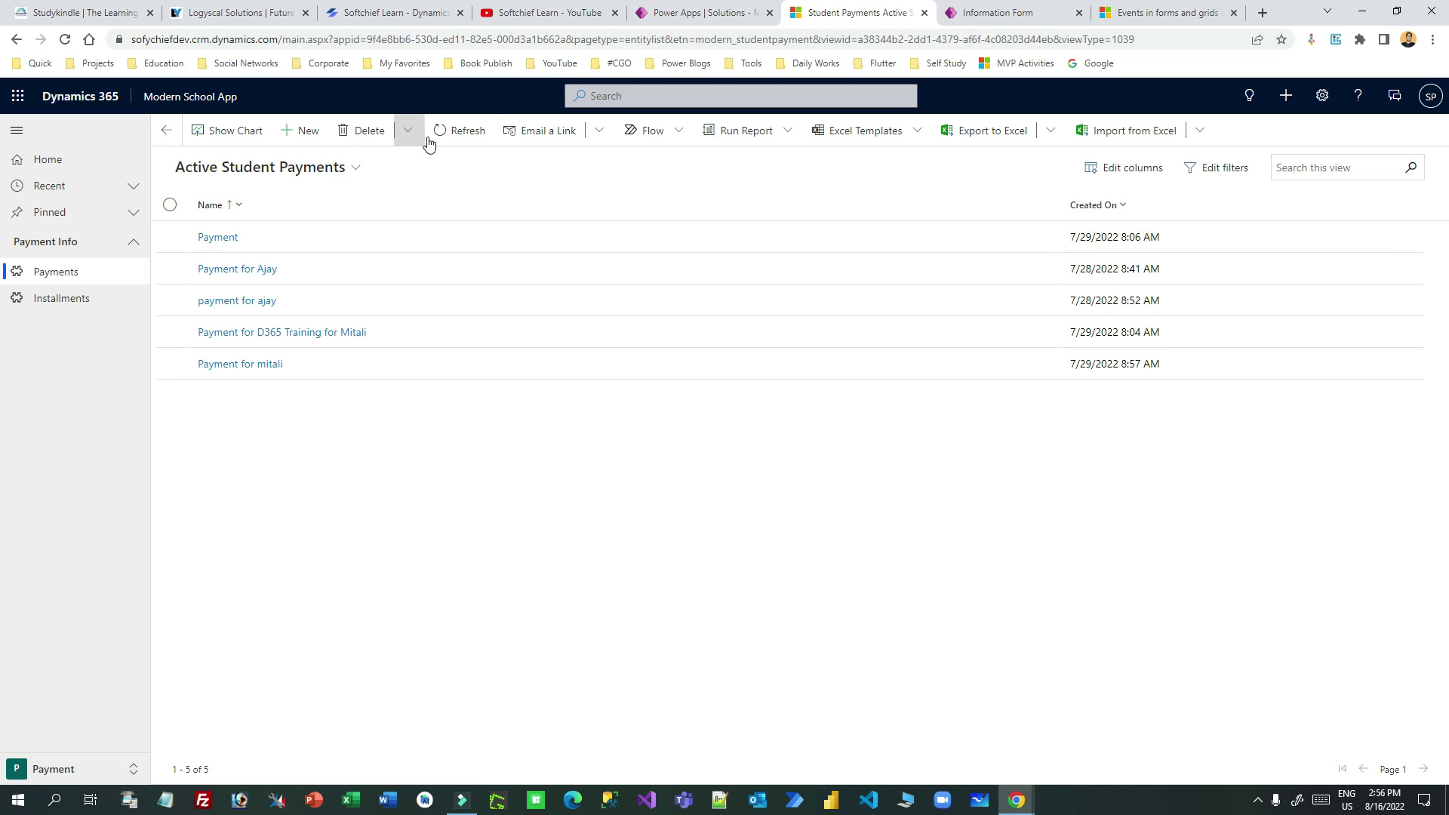
Step: Start a new Student Payment, pick a student, and see Target Training still offers all three enrollments
left_click(308, 131)
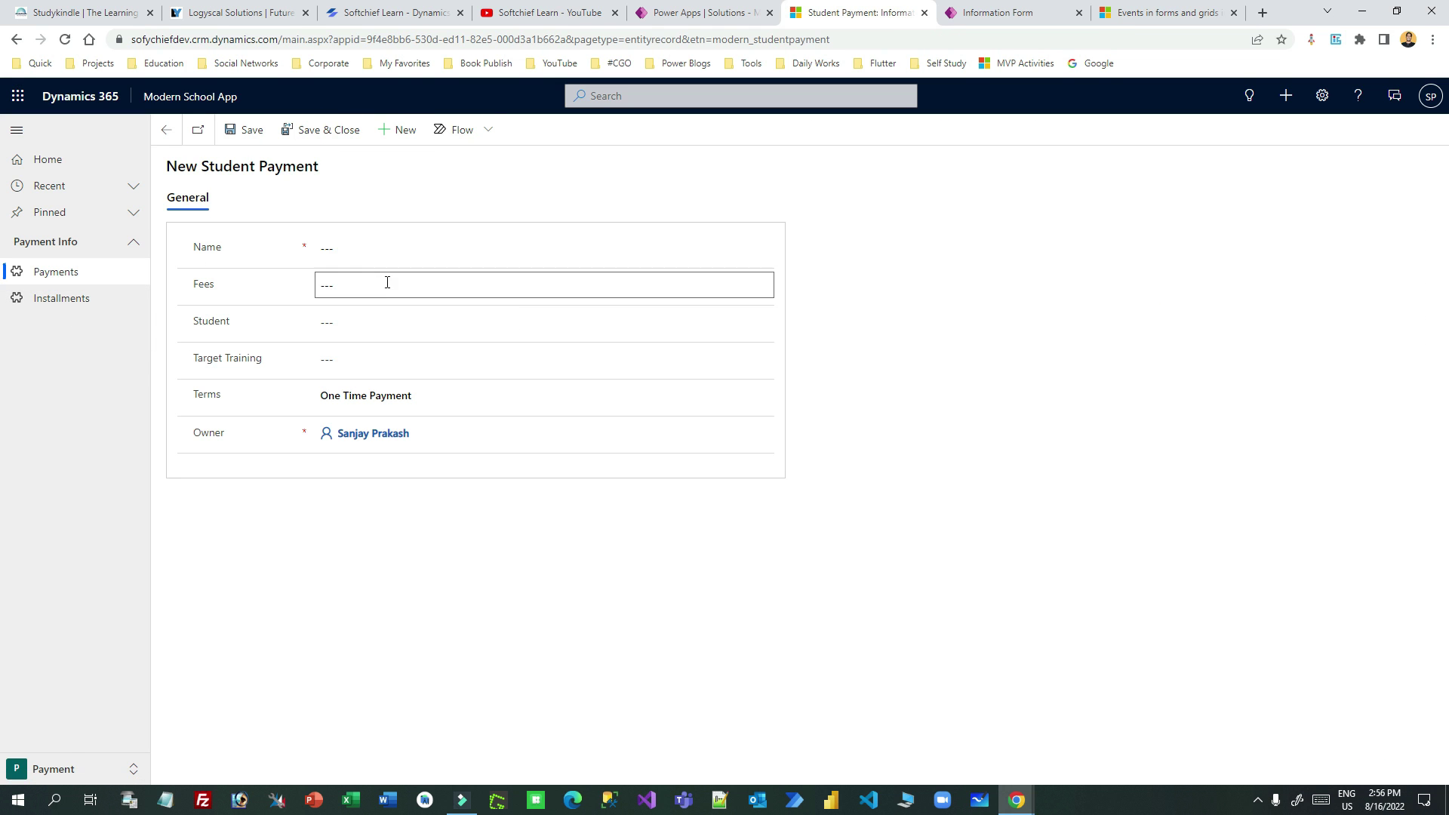
left_click(369, 324)
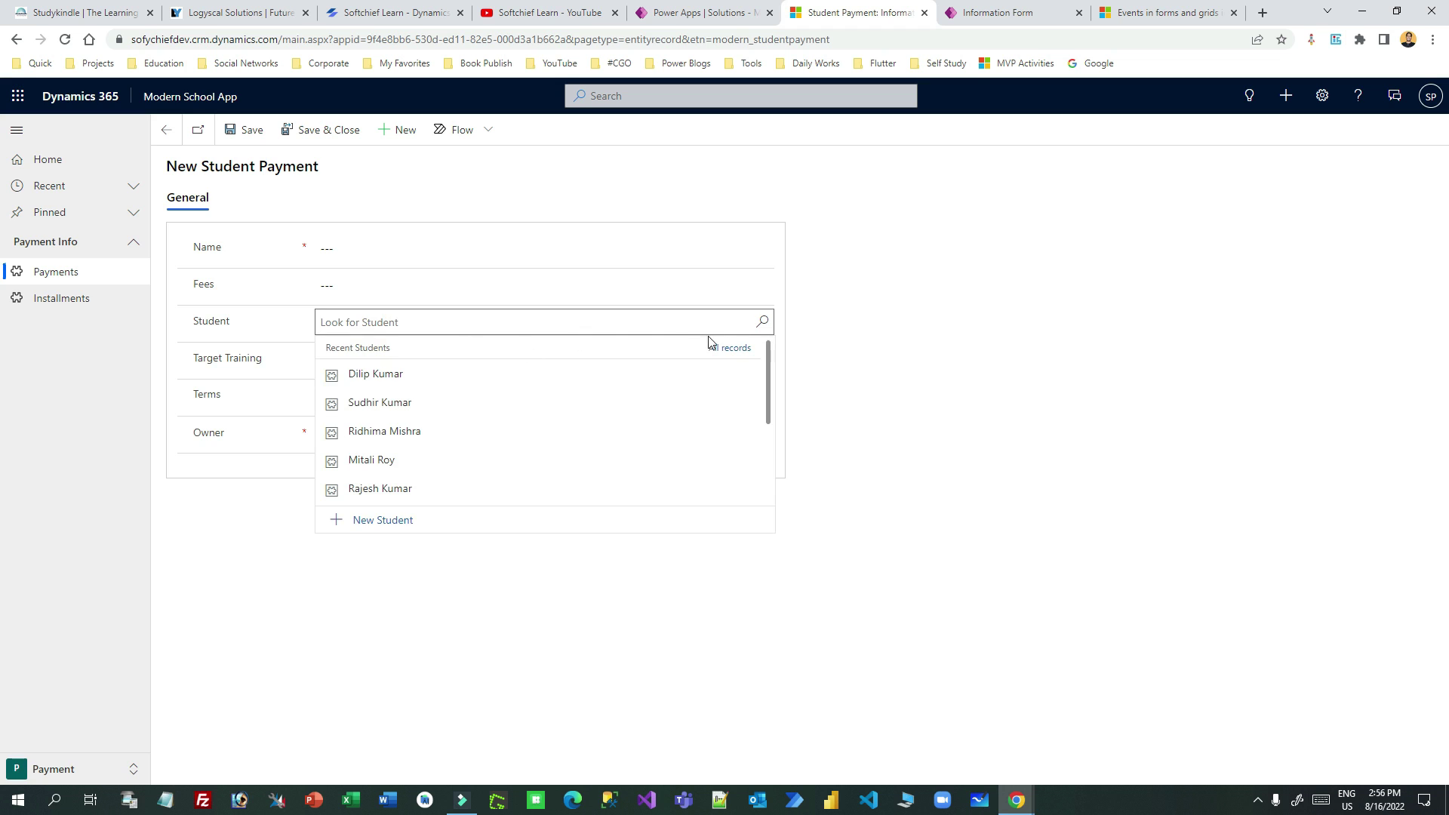
left_click(761, 323)
left_click(419, 385)
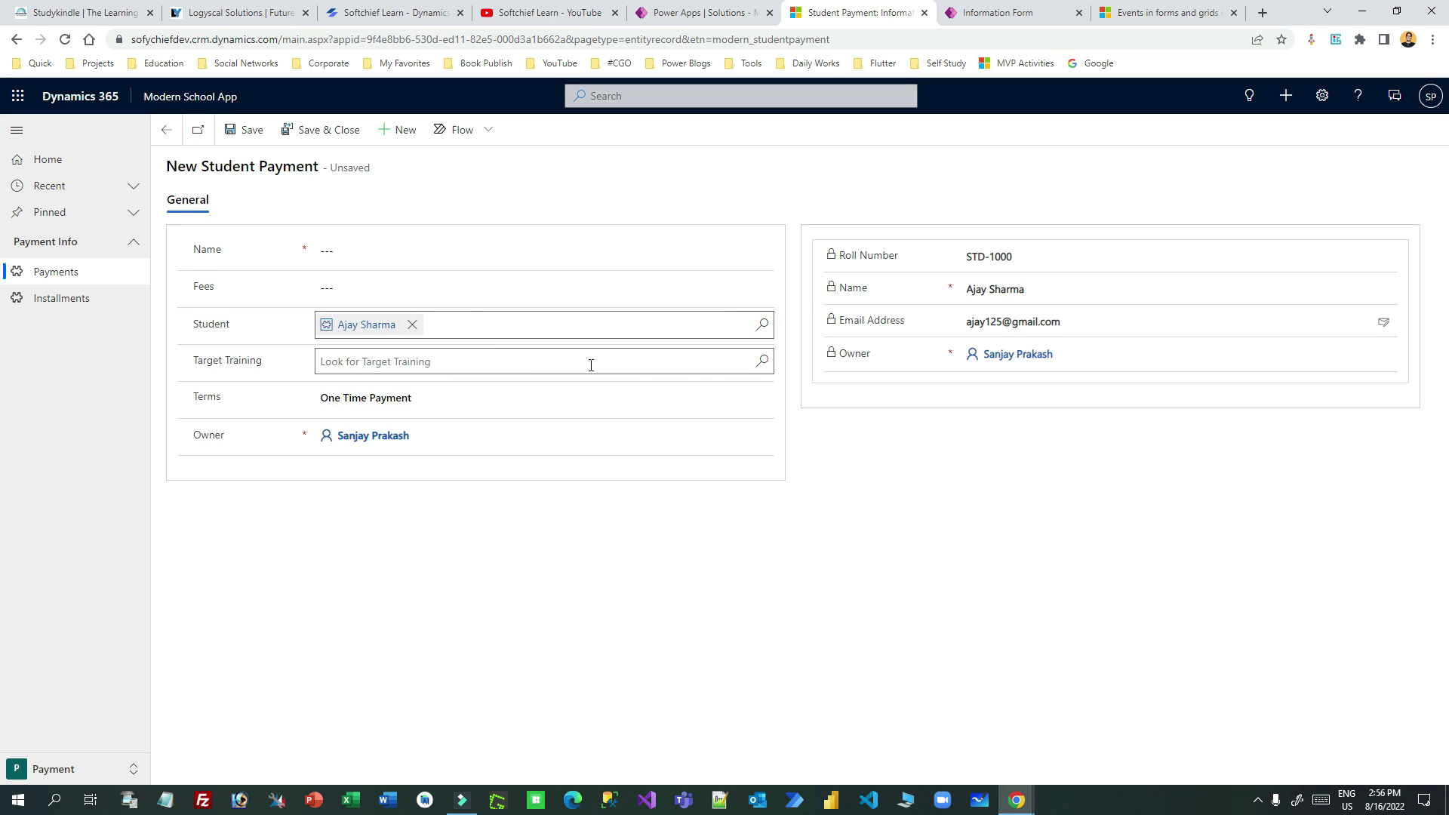
left_click(761, 367)
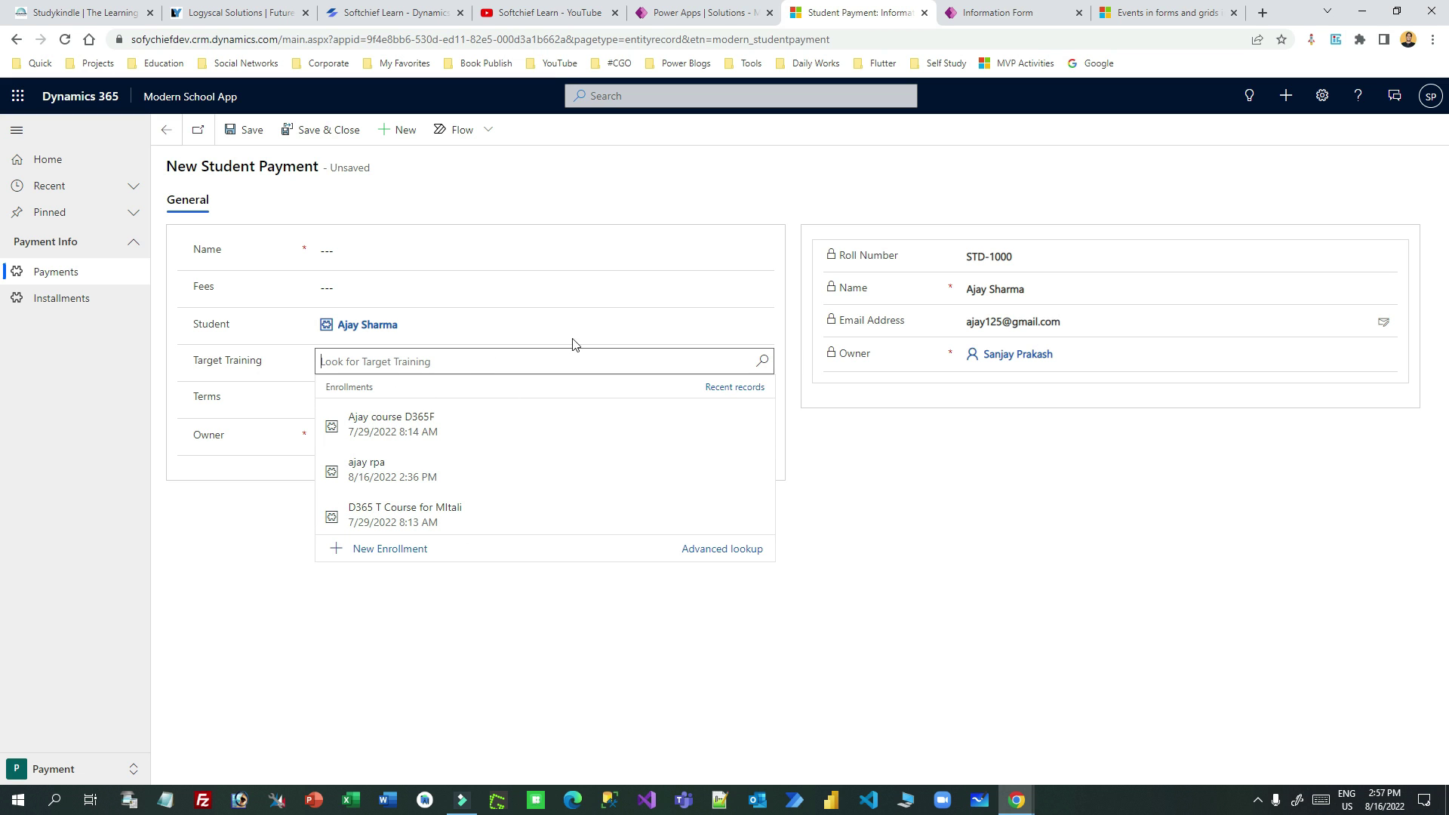
left_click(720, 12)
Step: In the Student Payment form editor, check 'Disable most recently used items' for the Target Training field
left_click(977, 12)
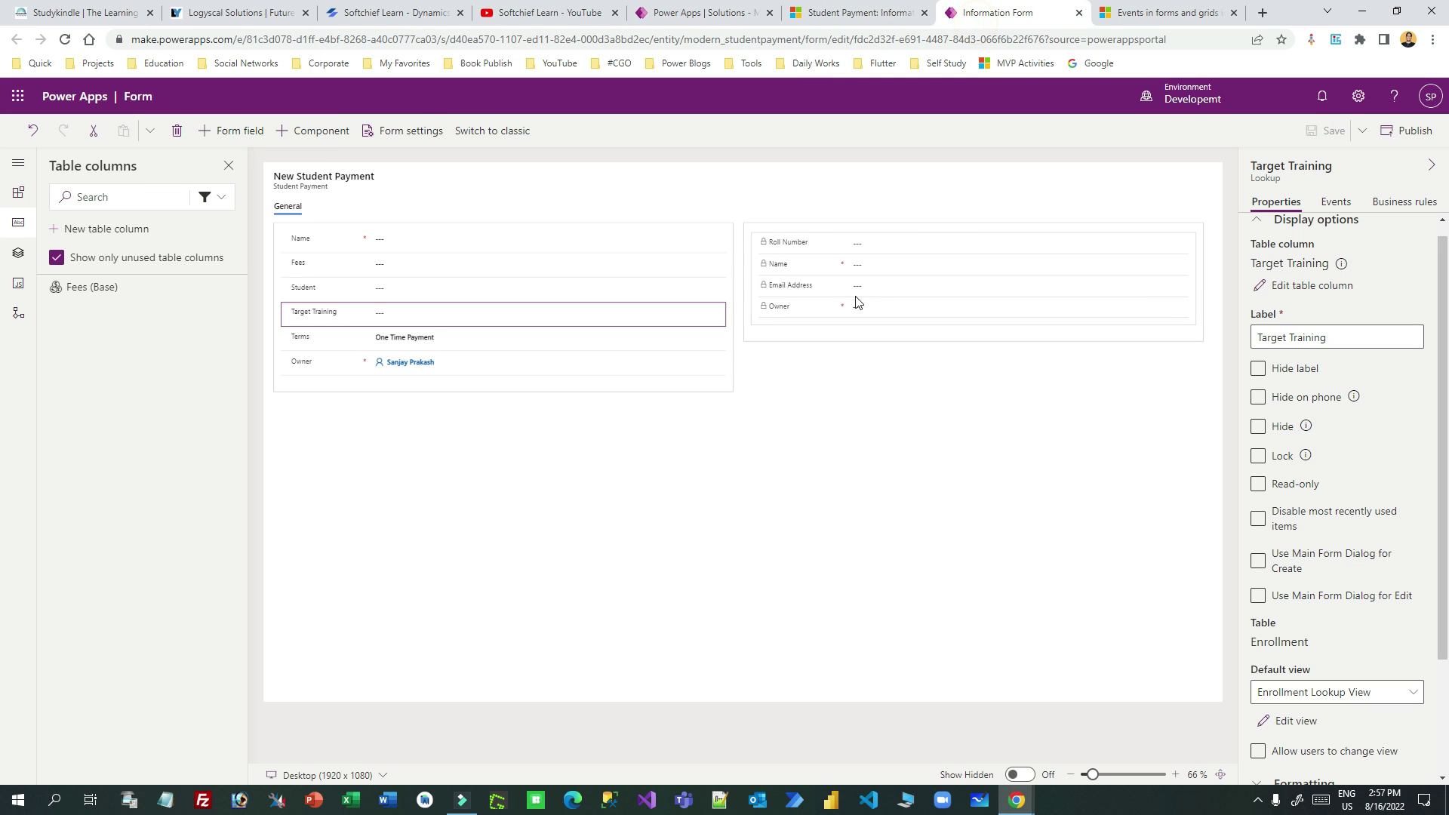
left_click(1116, 774)
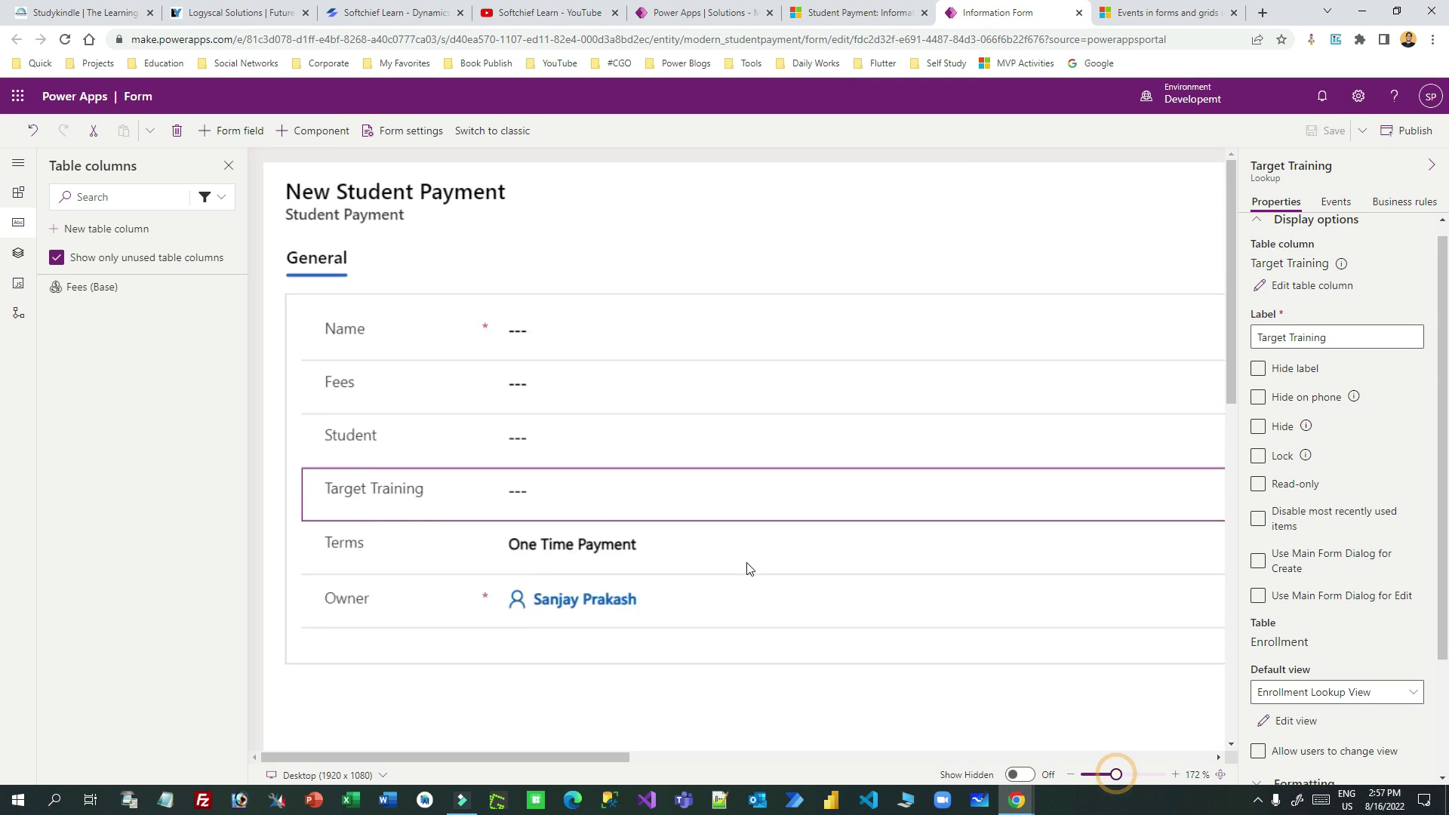
left_click(484, 560)
left_click(1106, 774)
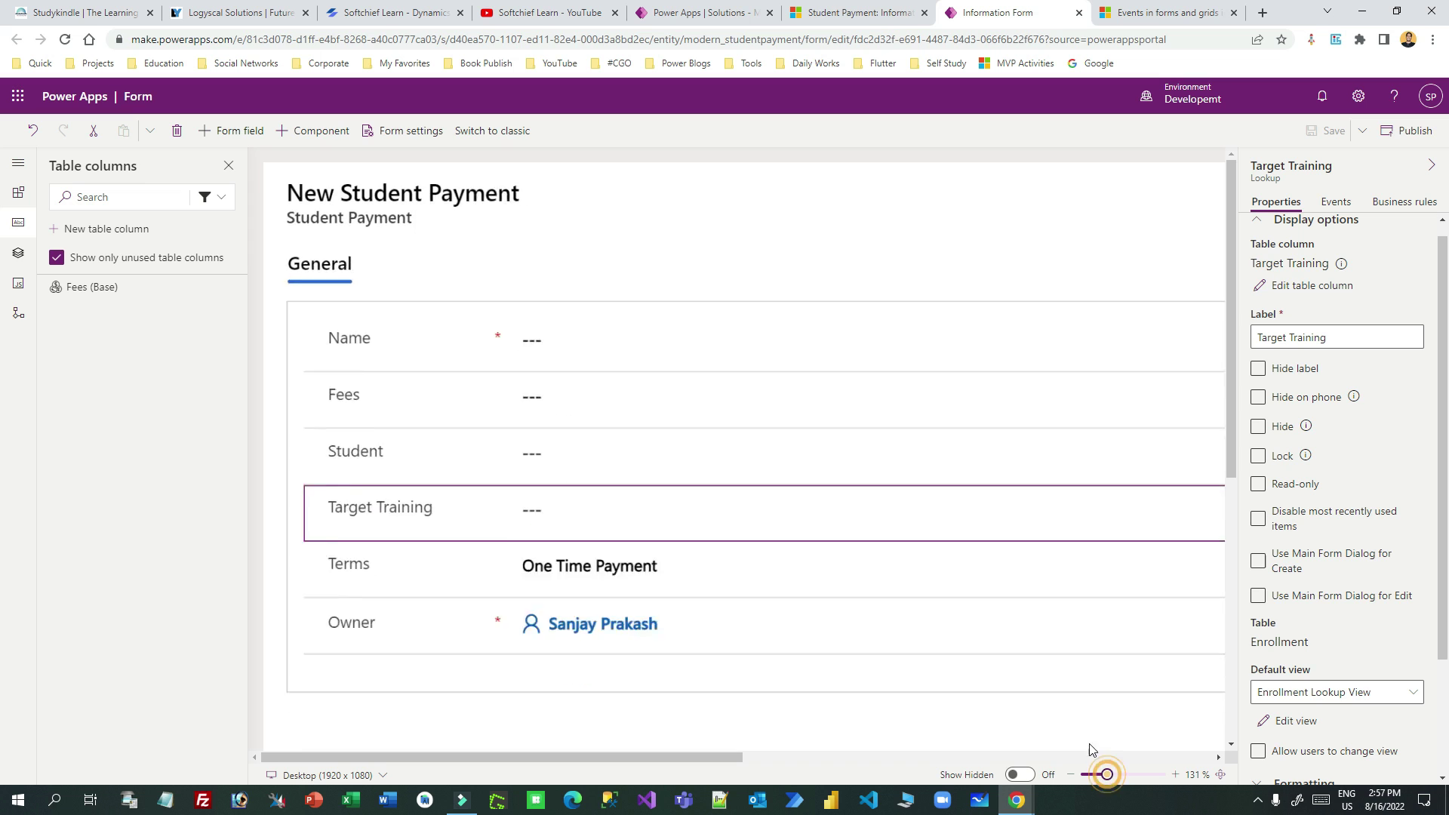
left_click(490, 459)
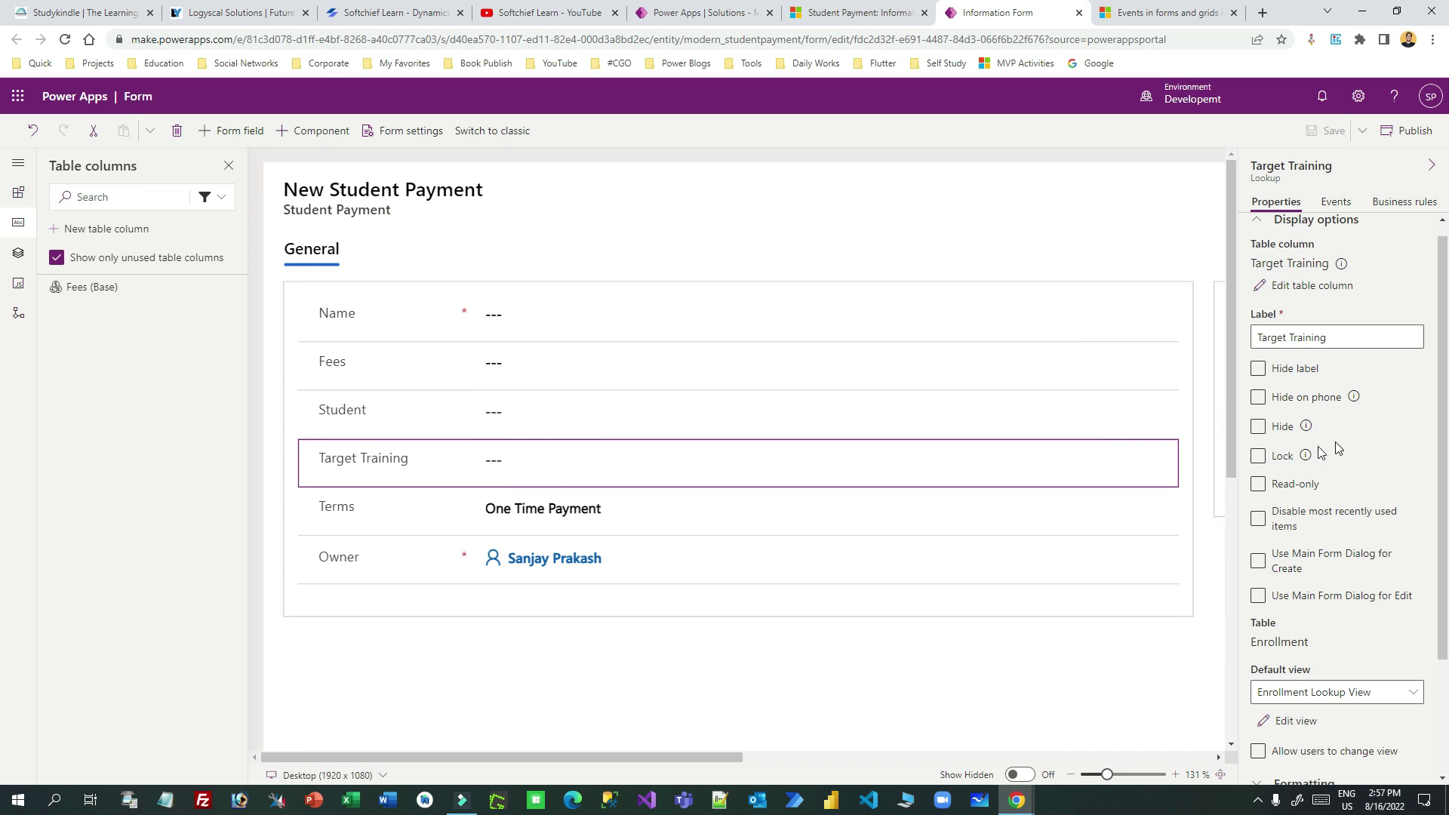
left_click_drag(1437, 306, 1444, 434)
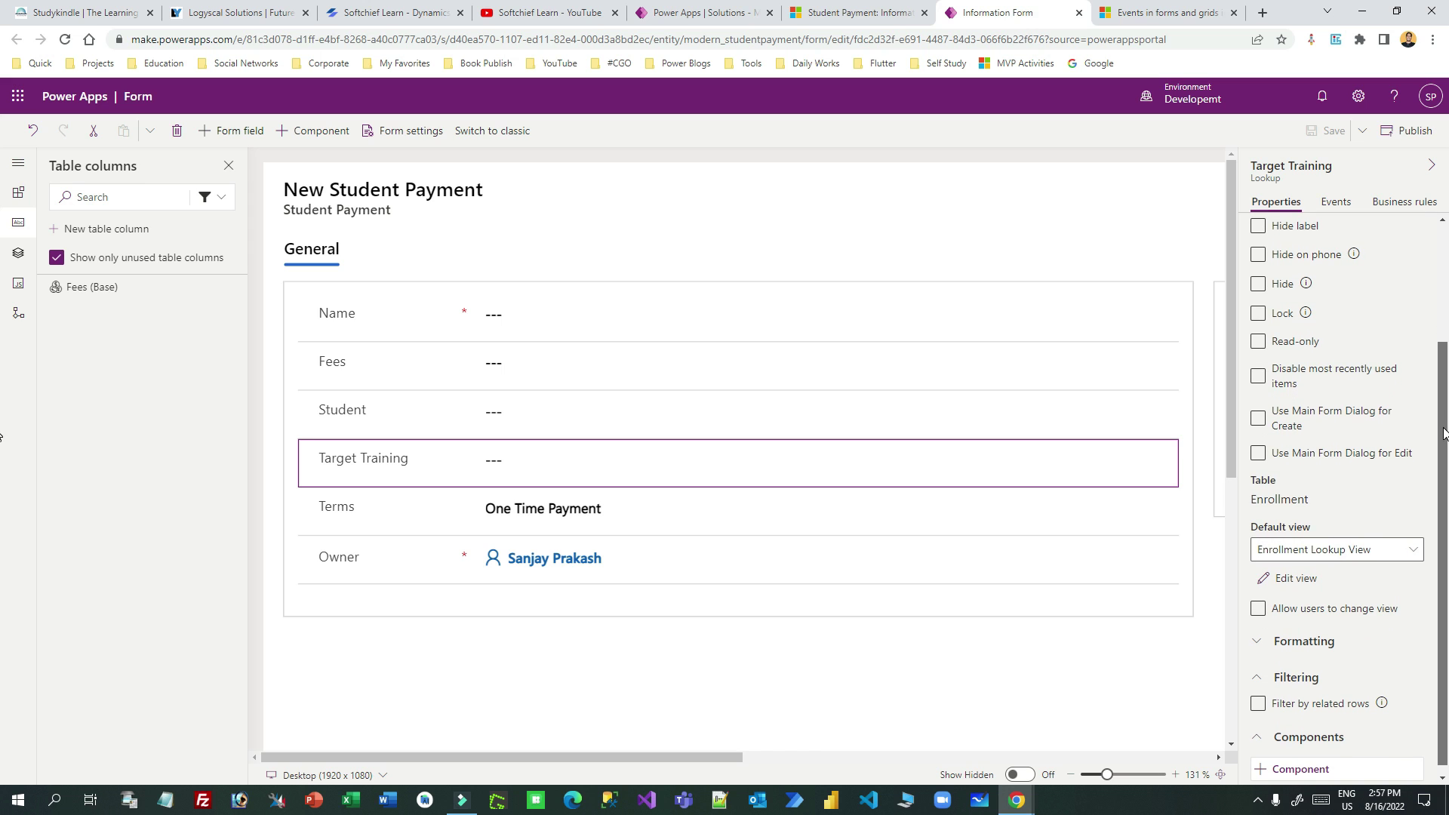
left_click(1297, 381)
left_click(1262, 385)
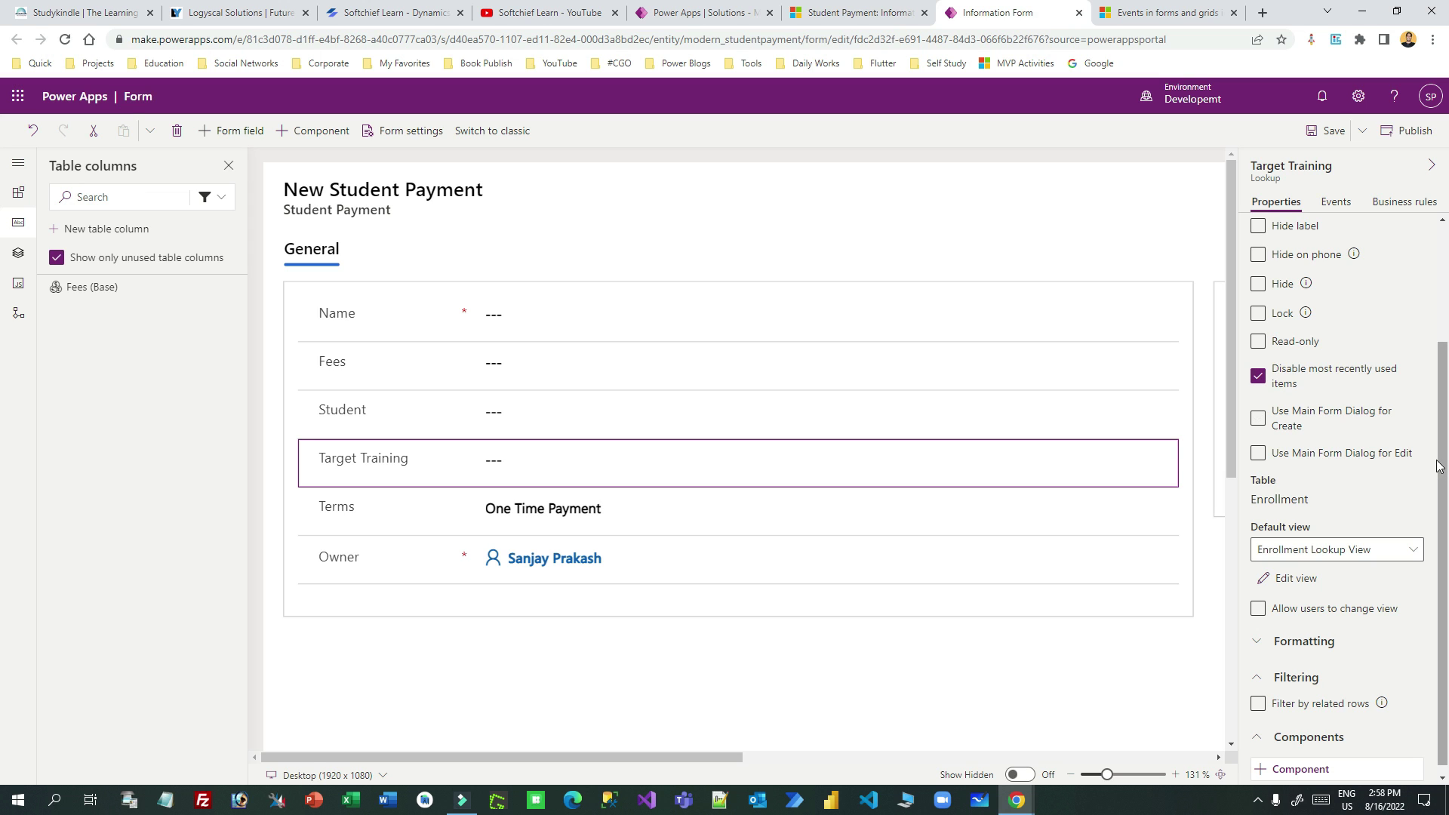
scroll(1396, 528, "down", 1)
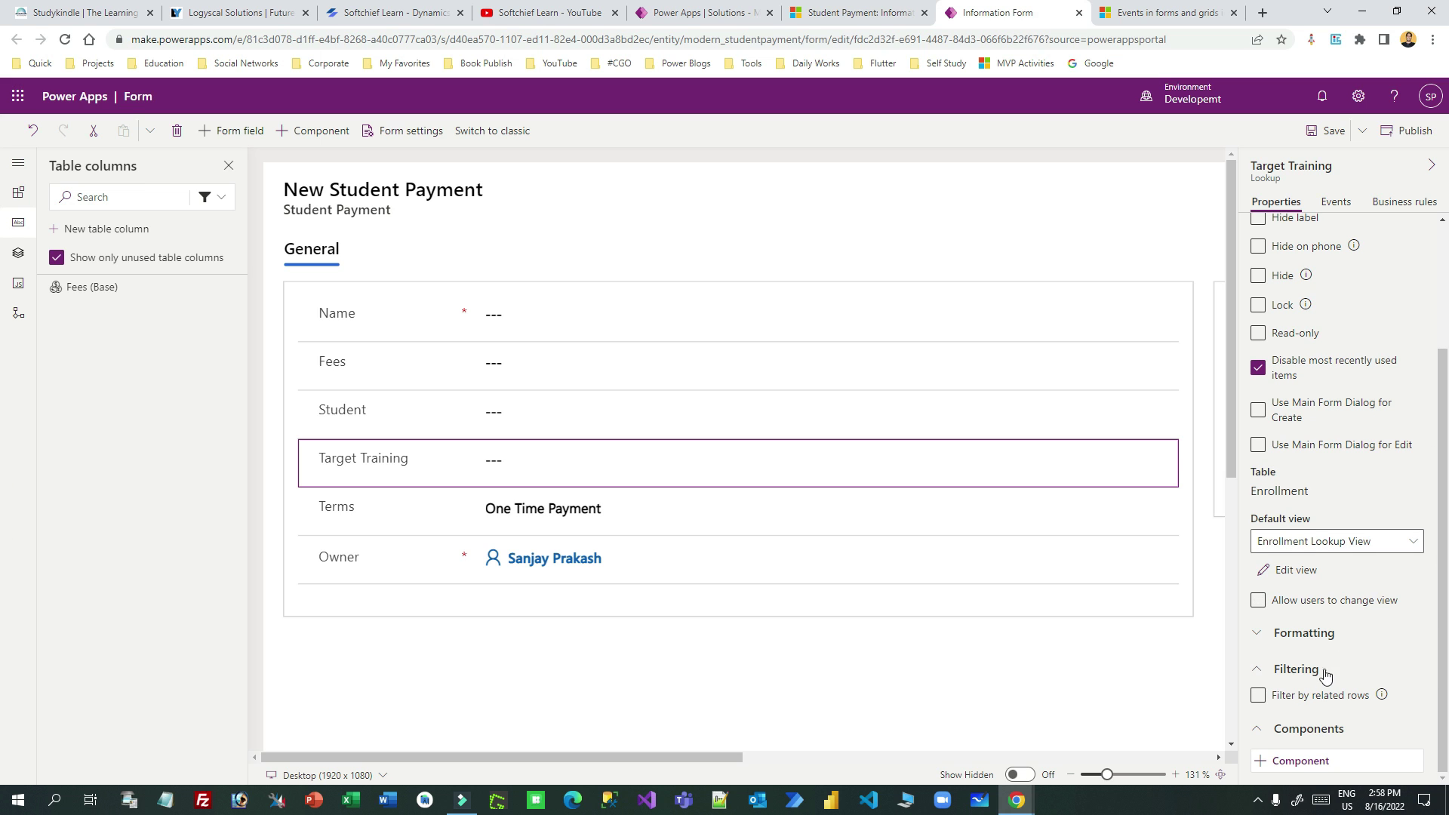
Step: Under Filtering, enable 'Filter by related rows' linking Student (Student Payments) to Student (Enrollments)
left_click(1258, 669)
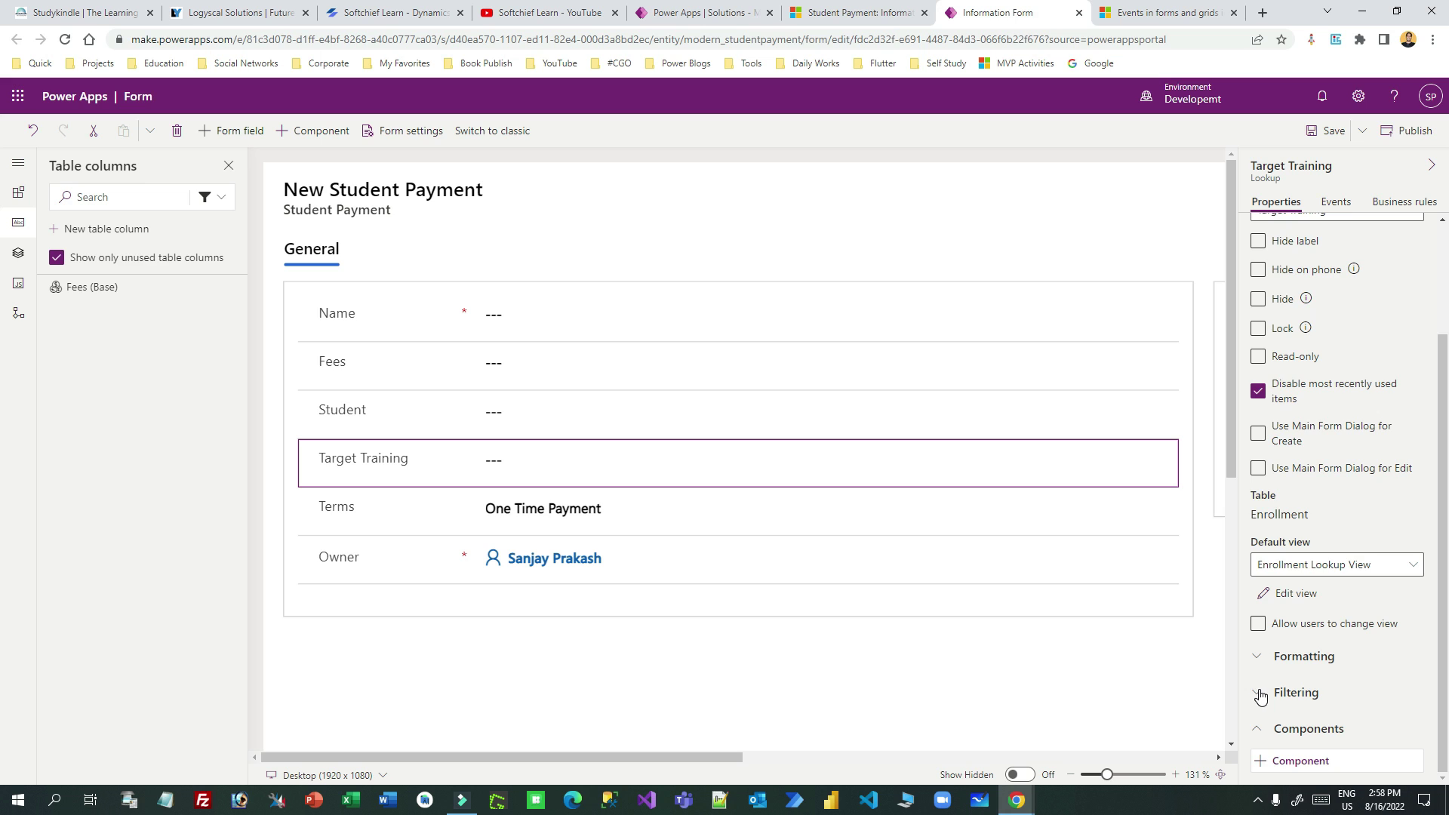
left_click(1260, 694)
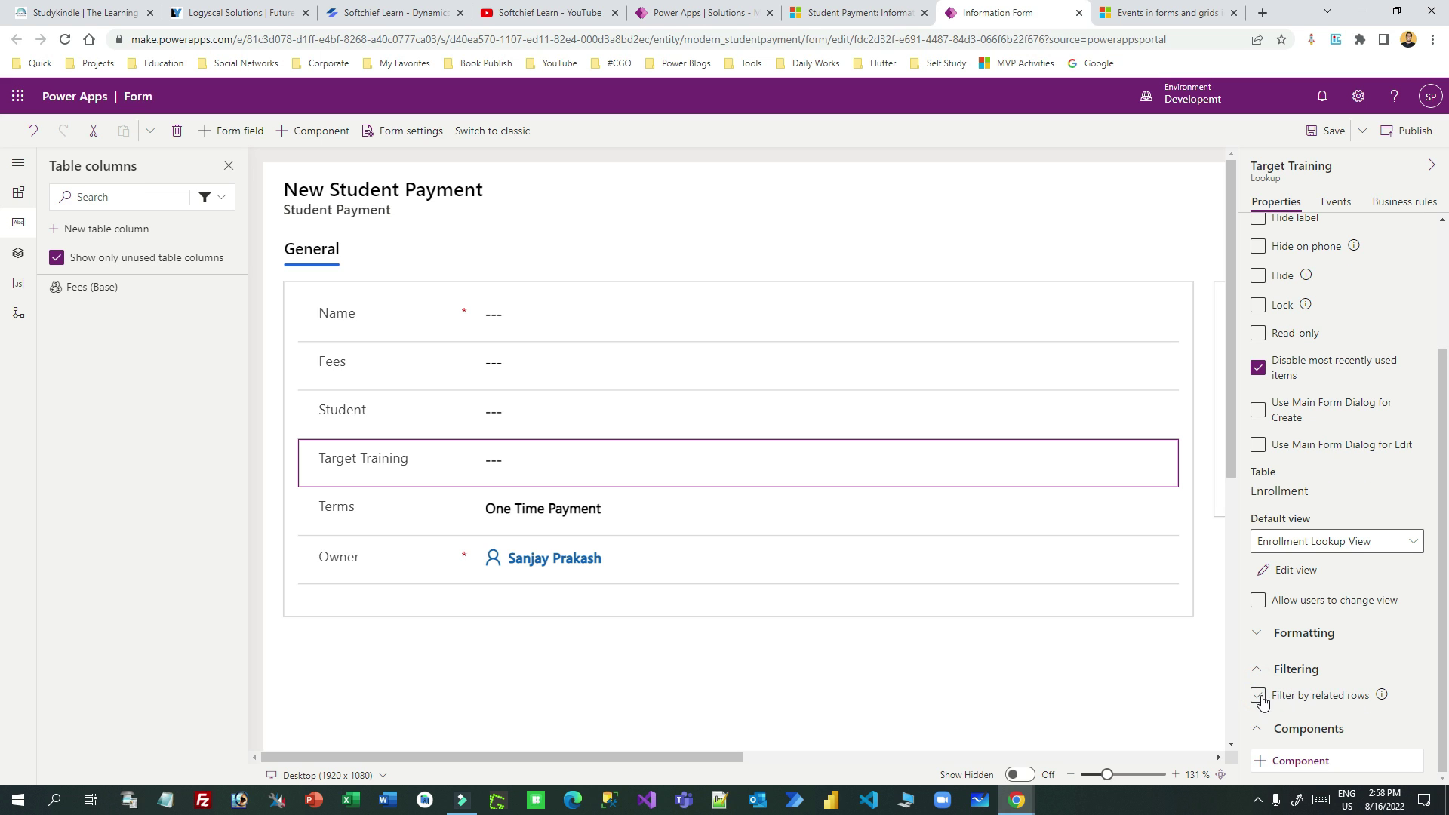
left_click(1259, 695)
scroll(1377, 602, "down", 2)
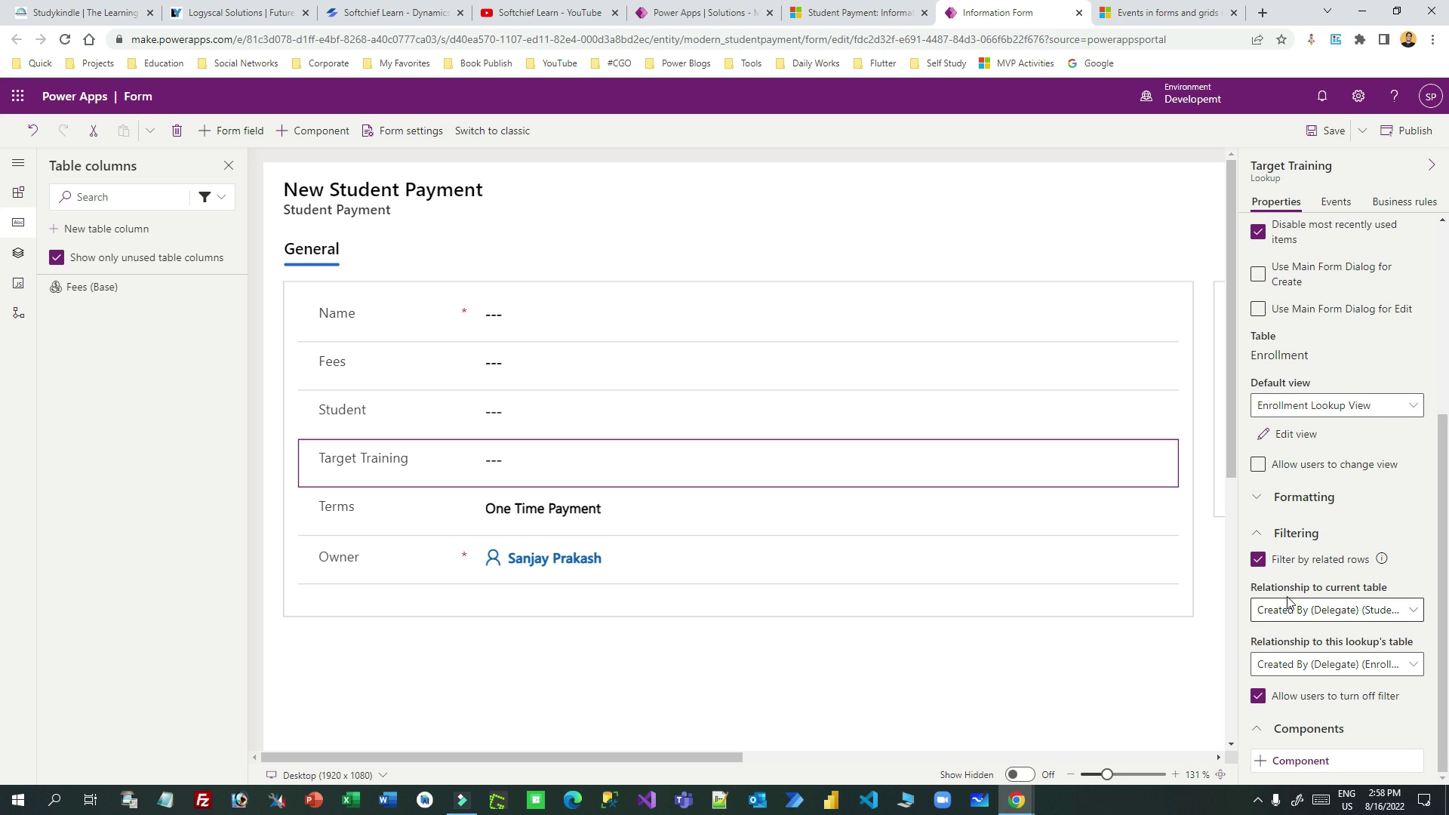
left_click(1326, 612)
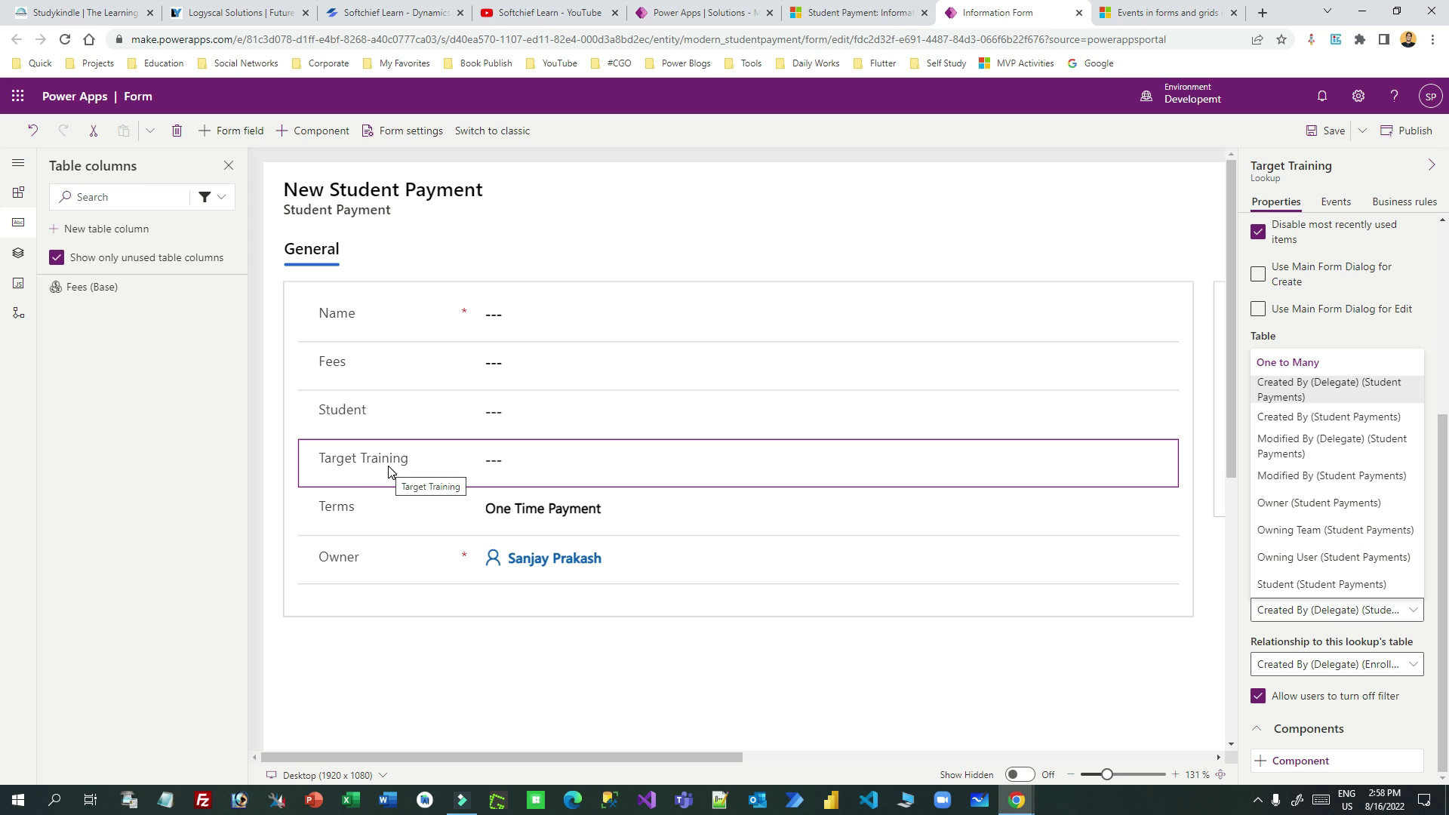
left_click(1304, 585)
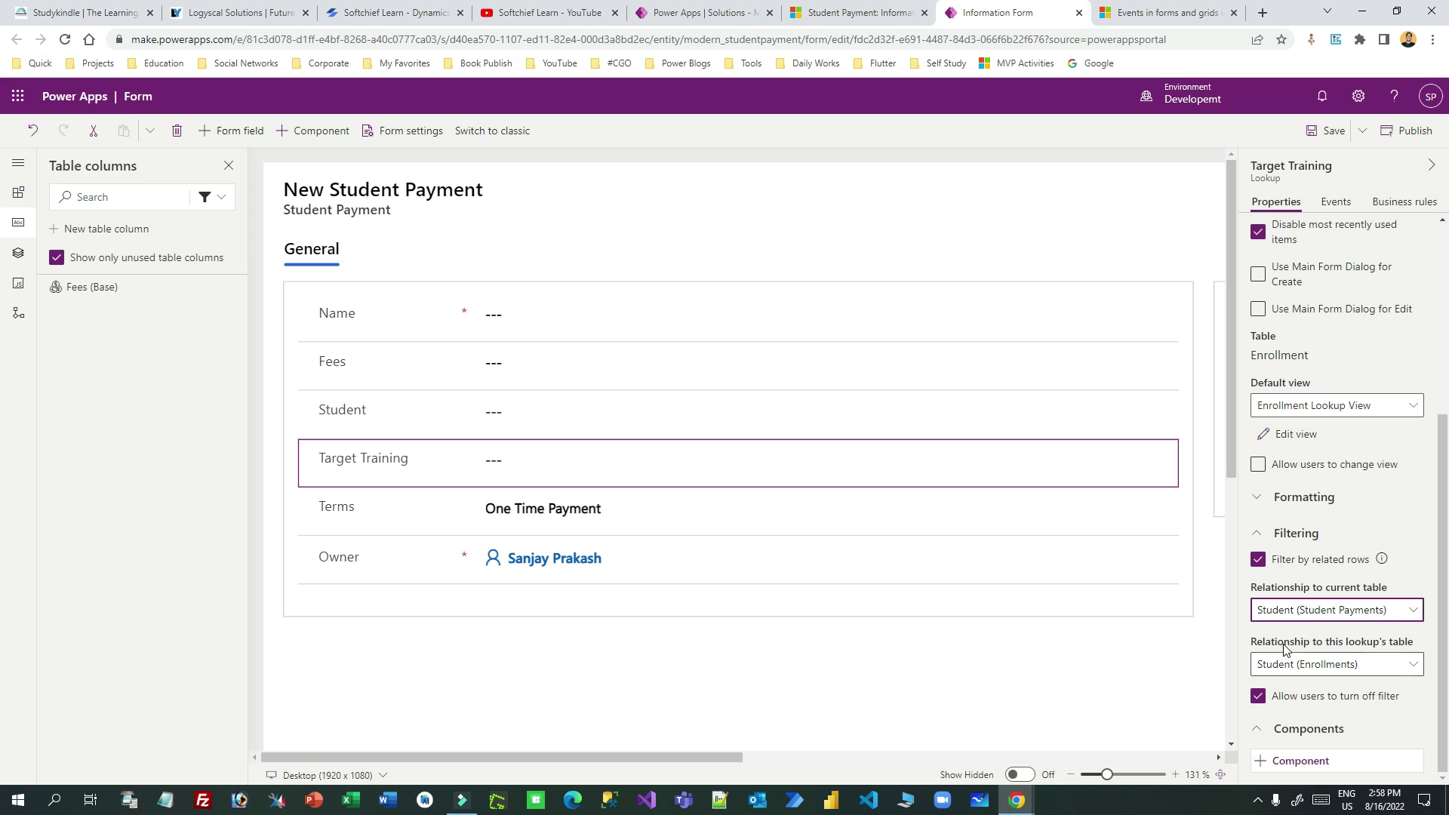
left_click(1328, 669)
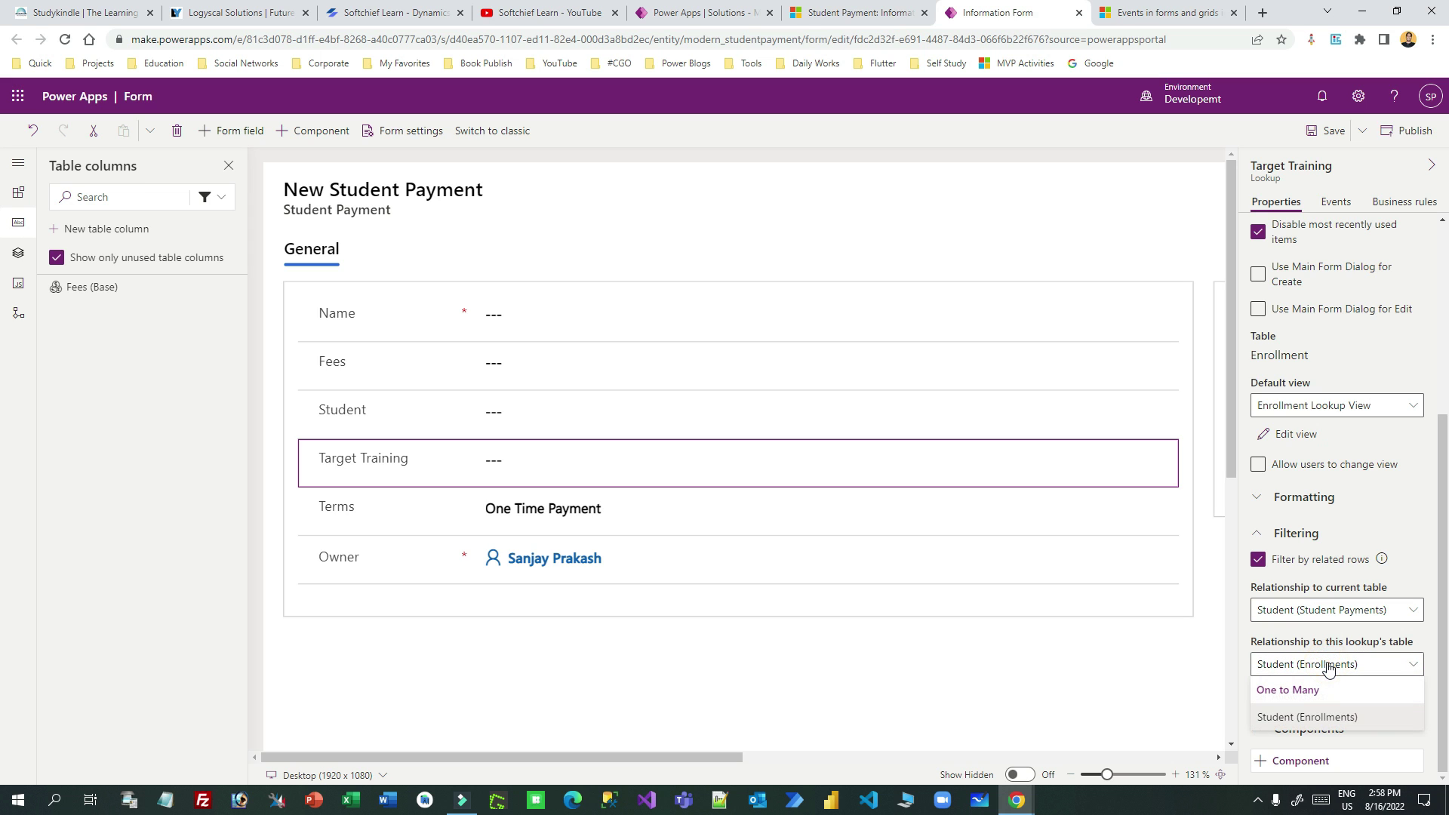
left_click(1309, 717)
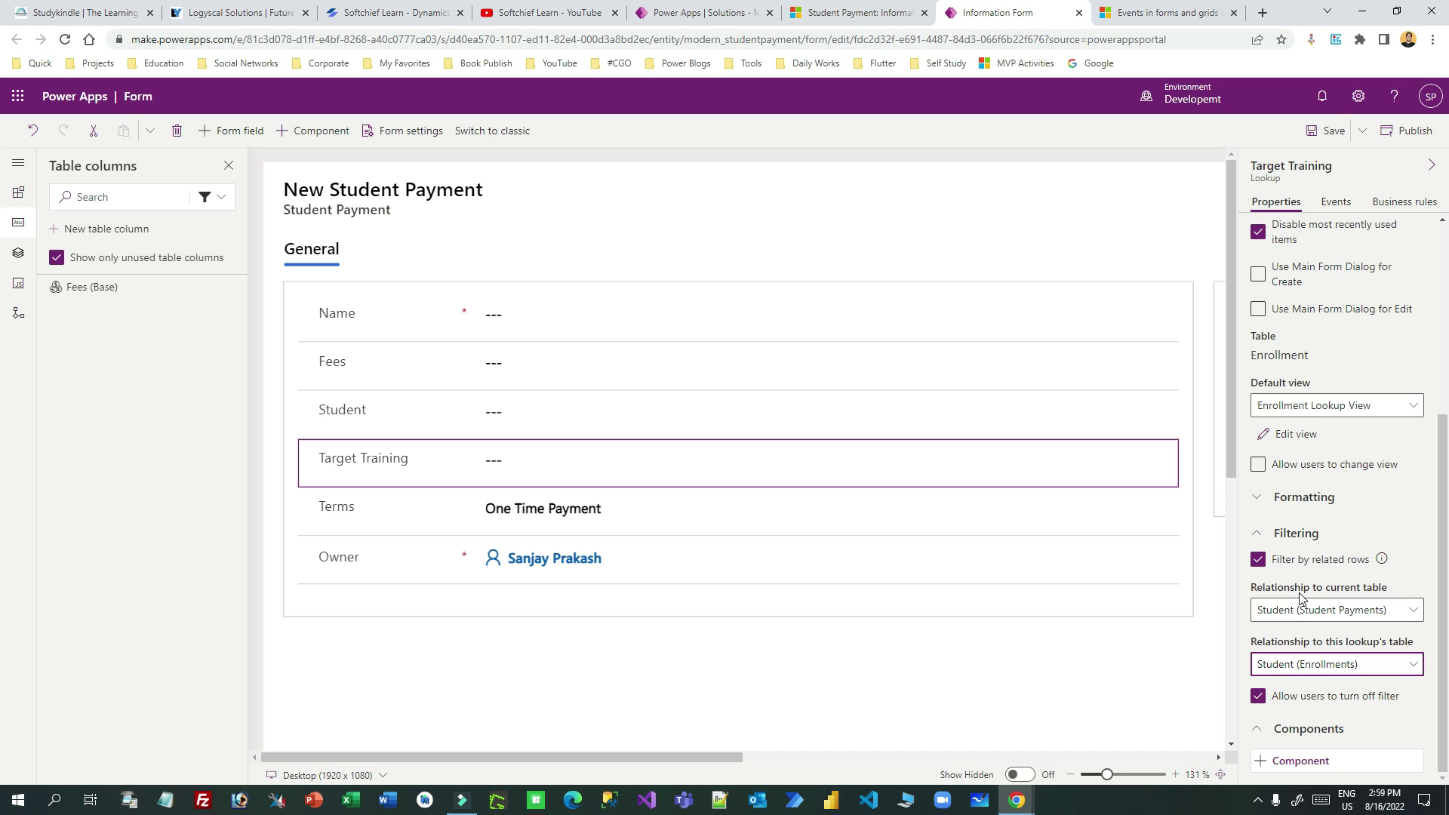
Step: Publish the Student Payment form changes
left_click(1406, 130)
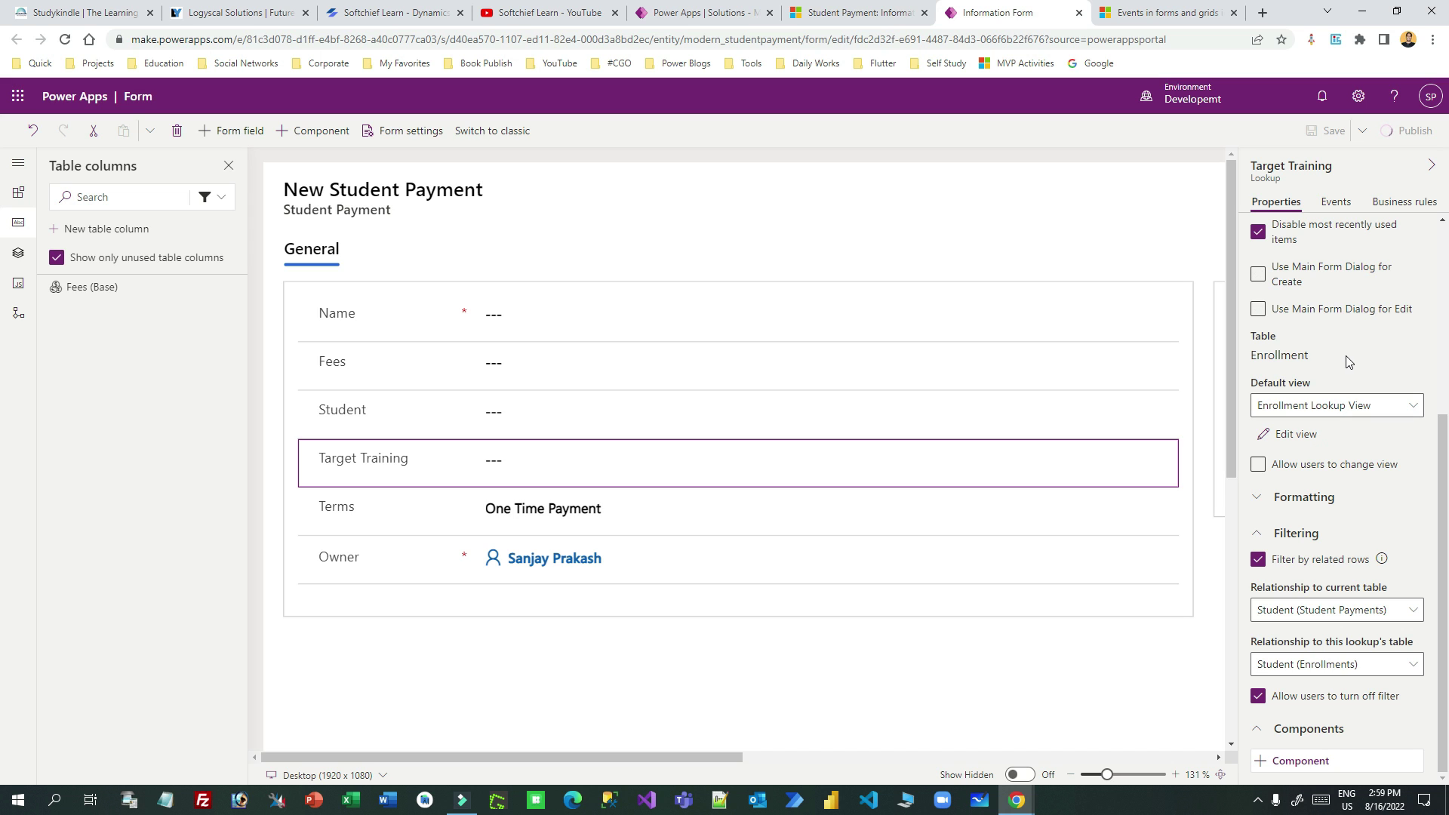
mouse_move(865, 17)
Step: Reload the Dynamics 365 app with F5, confirming despite unsaved changes, to load the published form
left_click(849, 15)
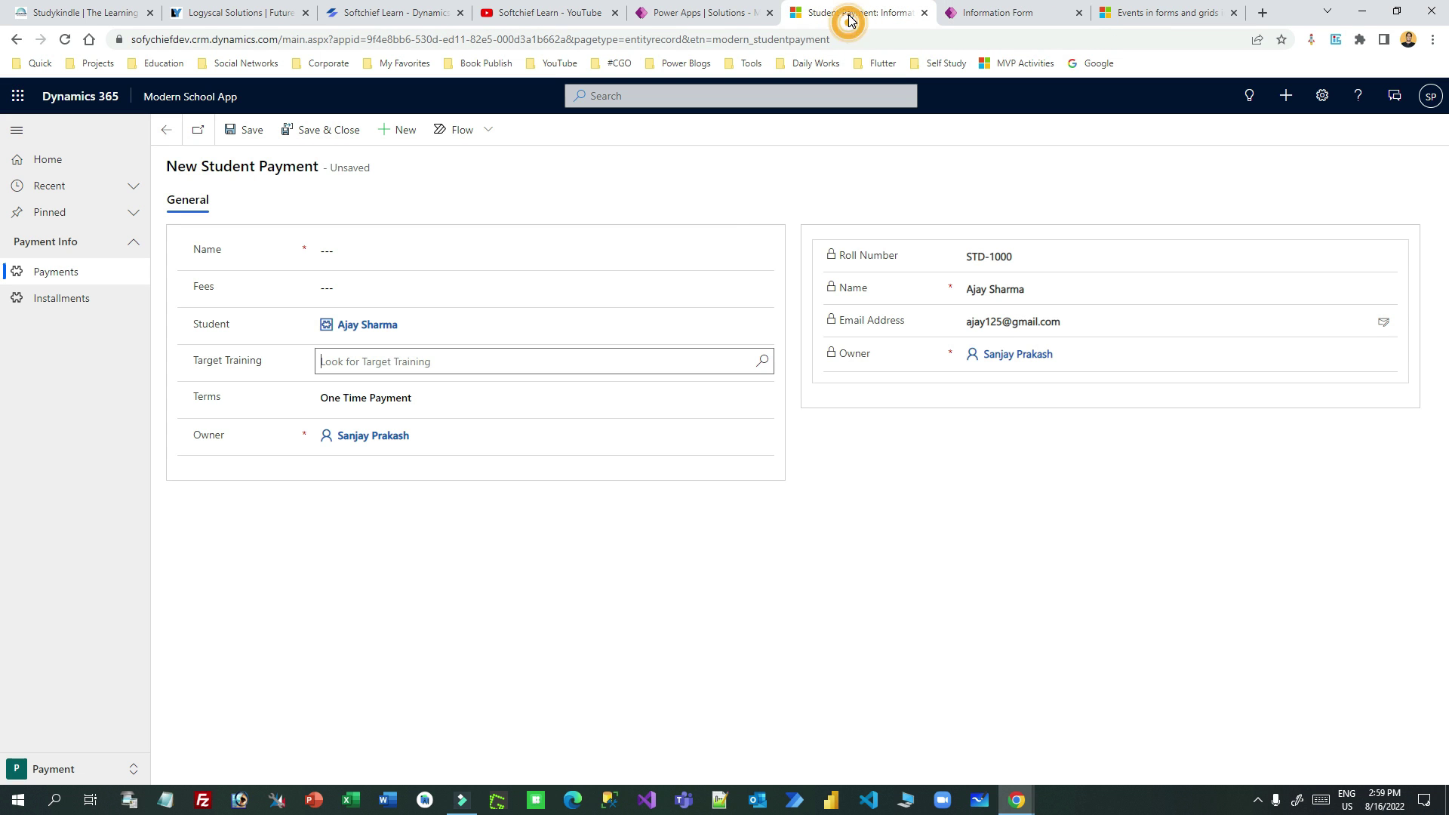
left_click(747, 592)
key("F5")
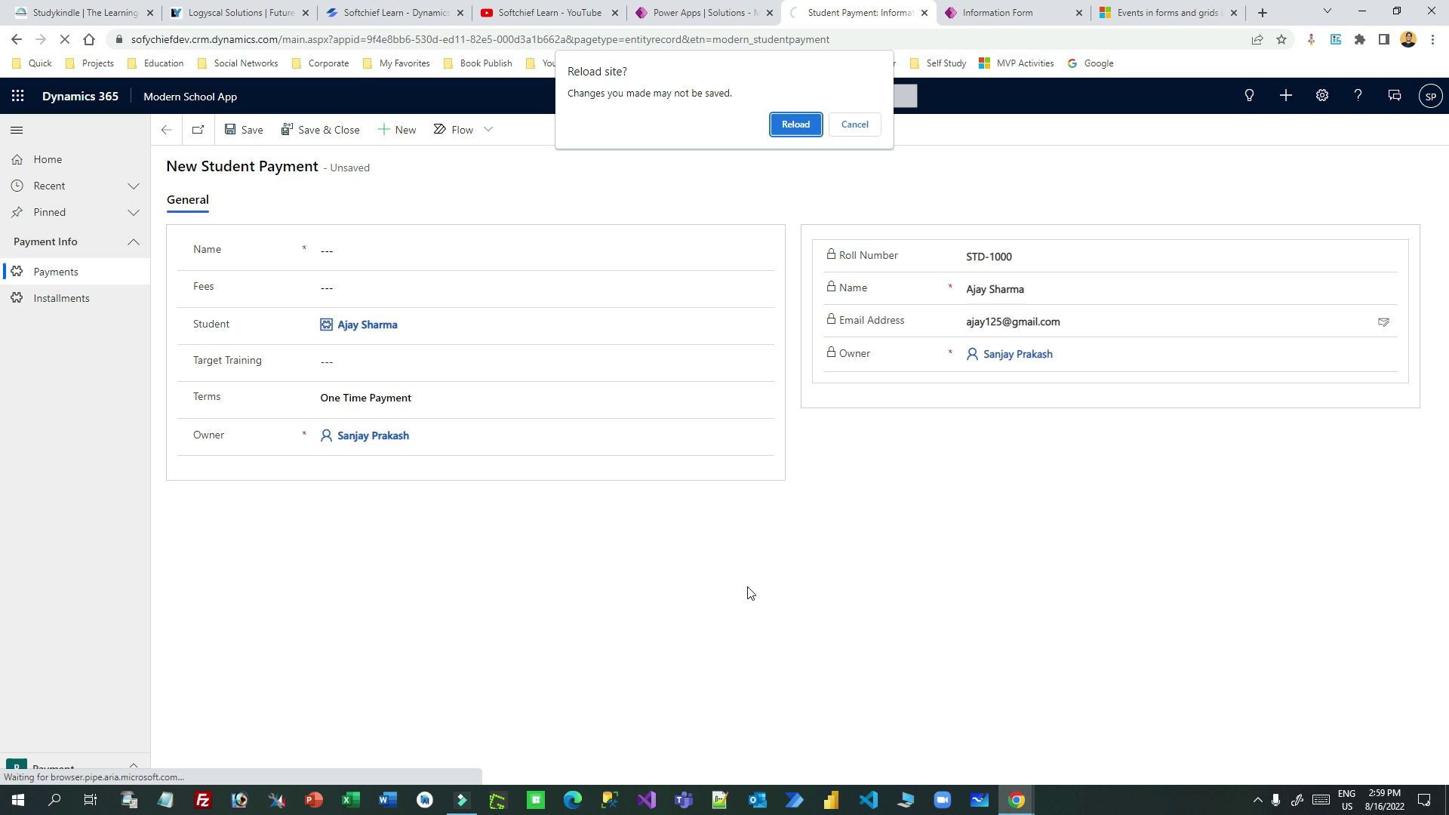
left_click(796, 125)
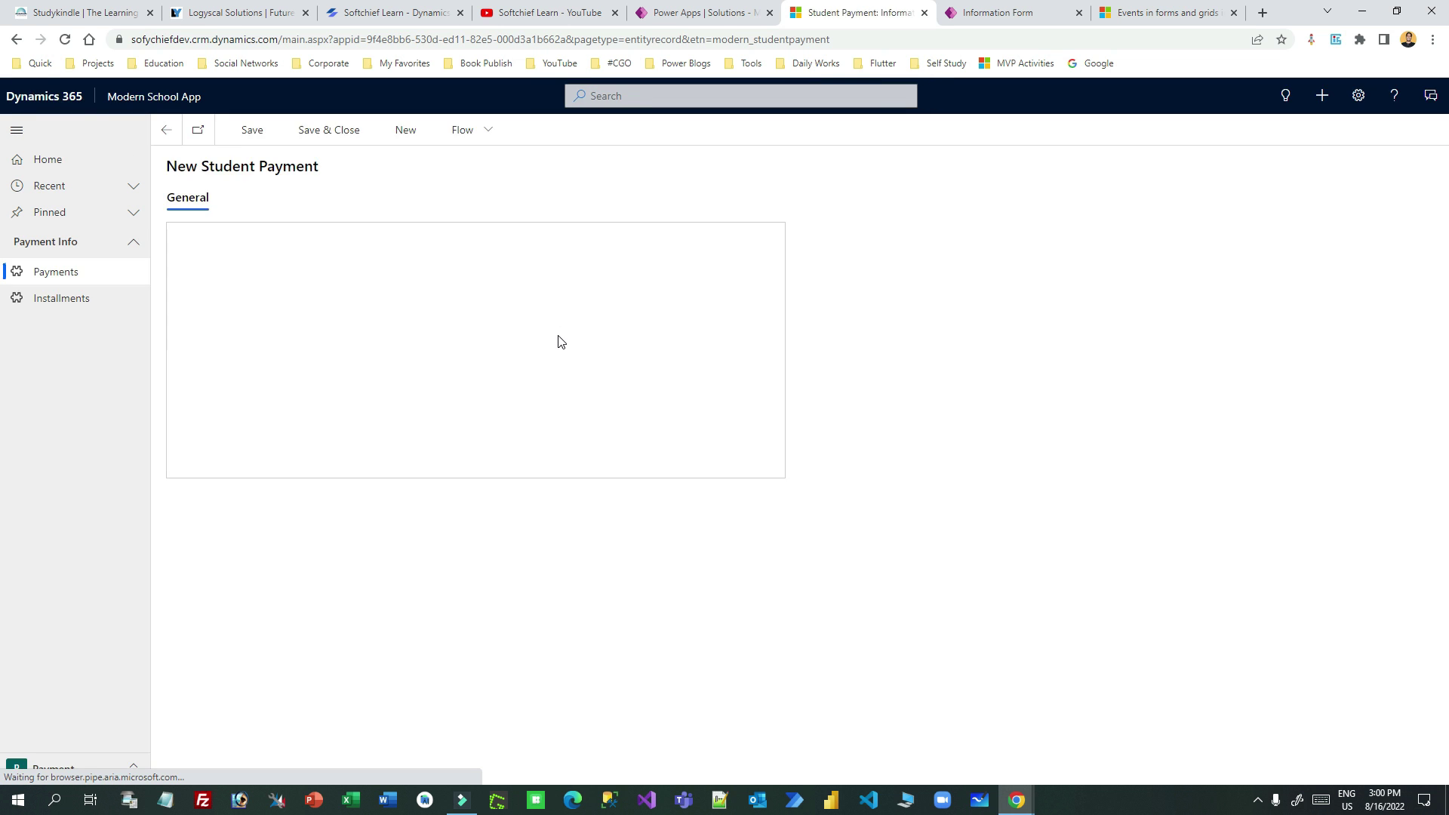
Step: Pick the first student, confirm Target Training lists only their two enrollments, then switch to Students
left_click(420, 316)
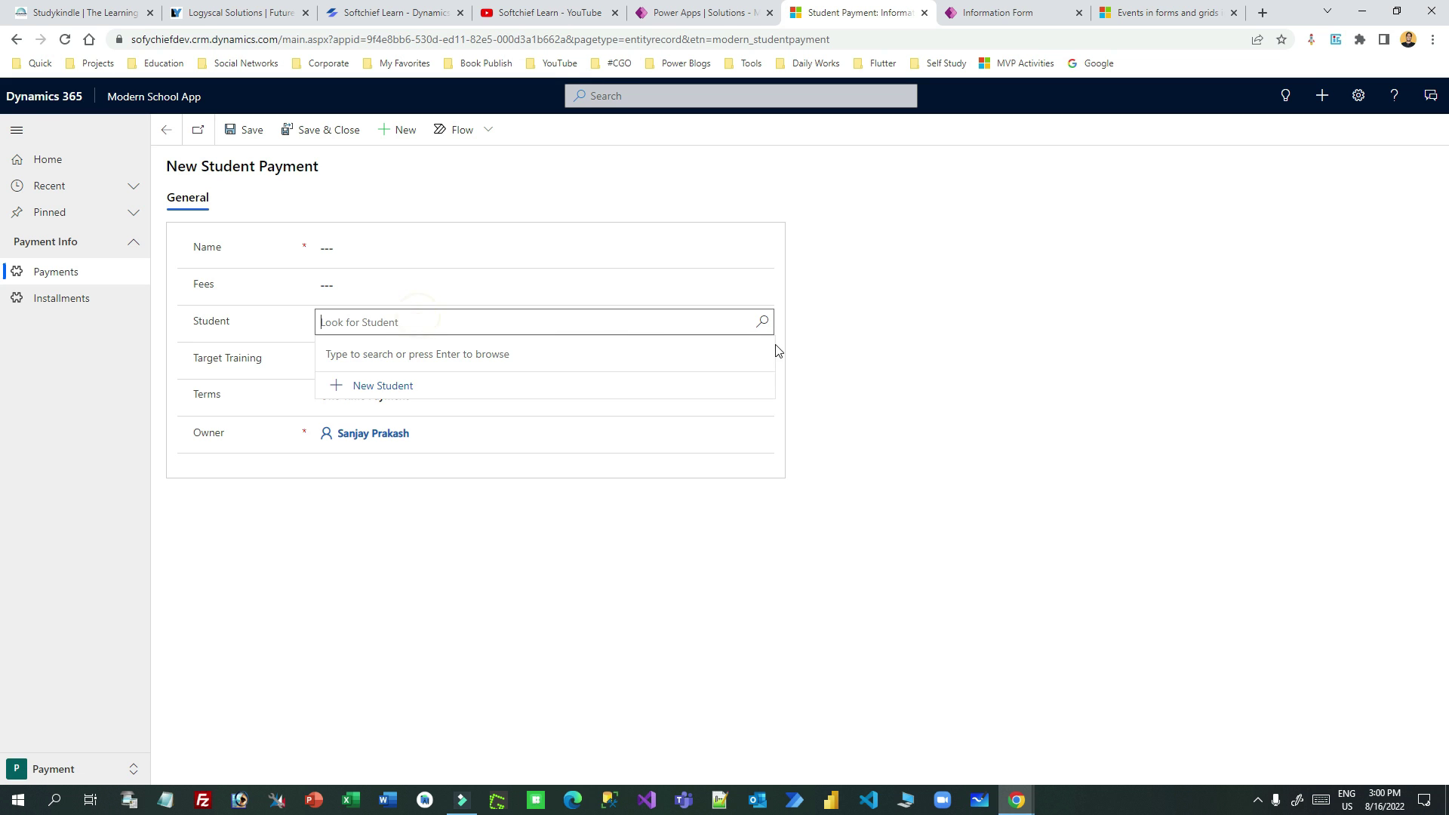
left_click(764, 321)
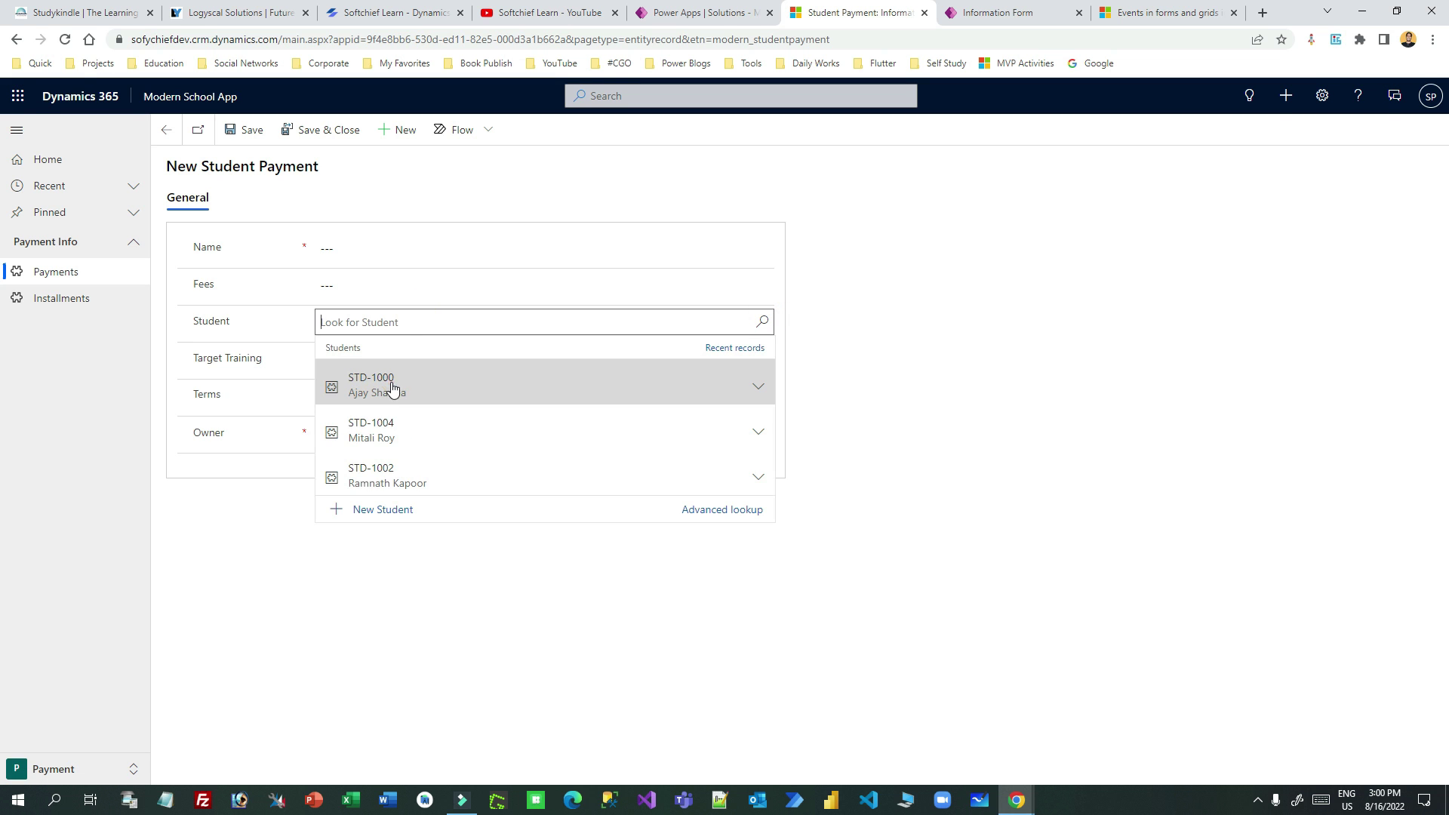
left_click(395, 389)
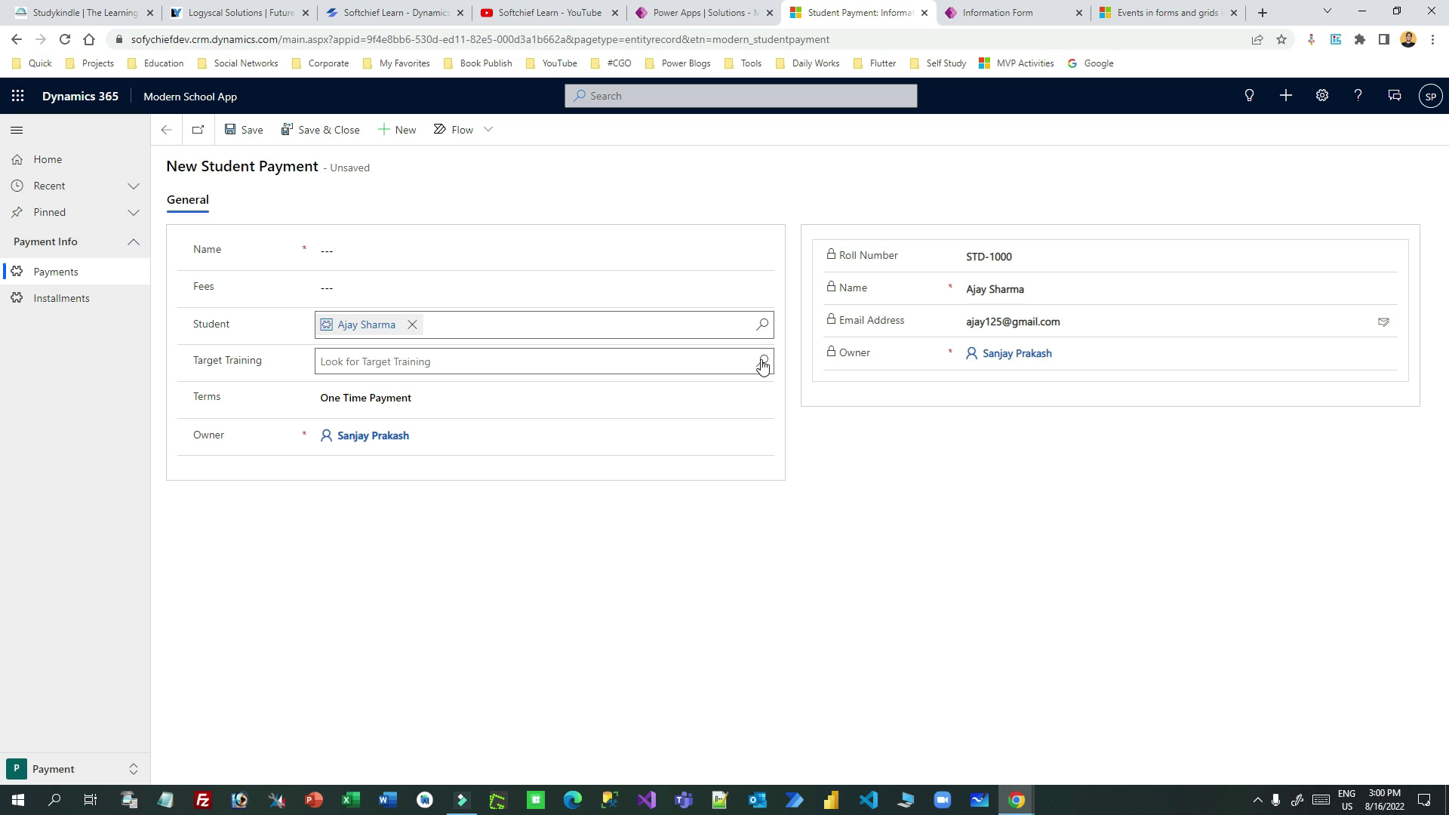
left_click(762, 365)
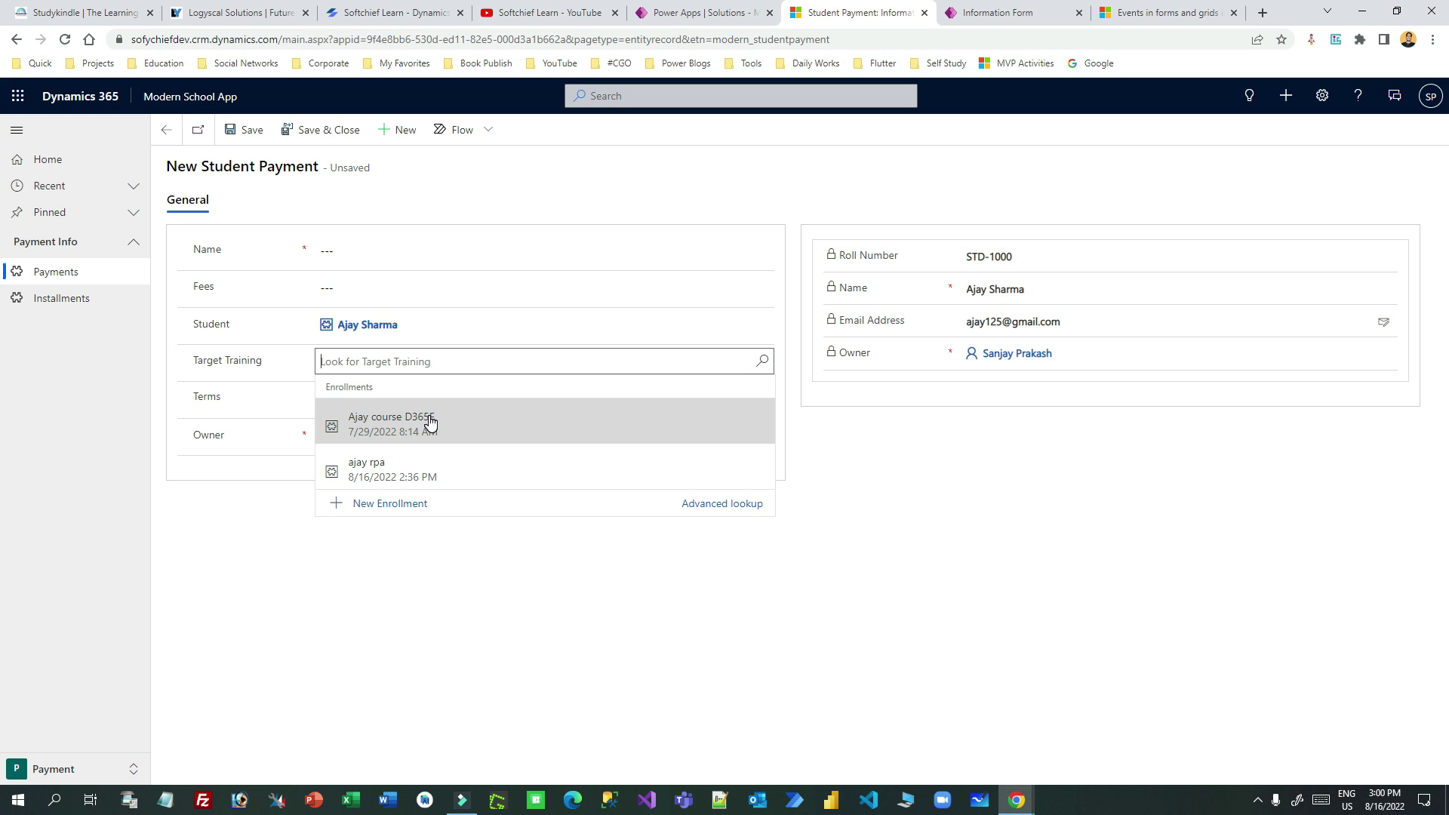
left_click(79, 769)
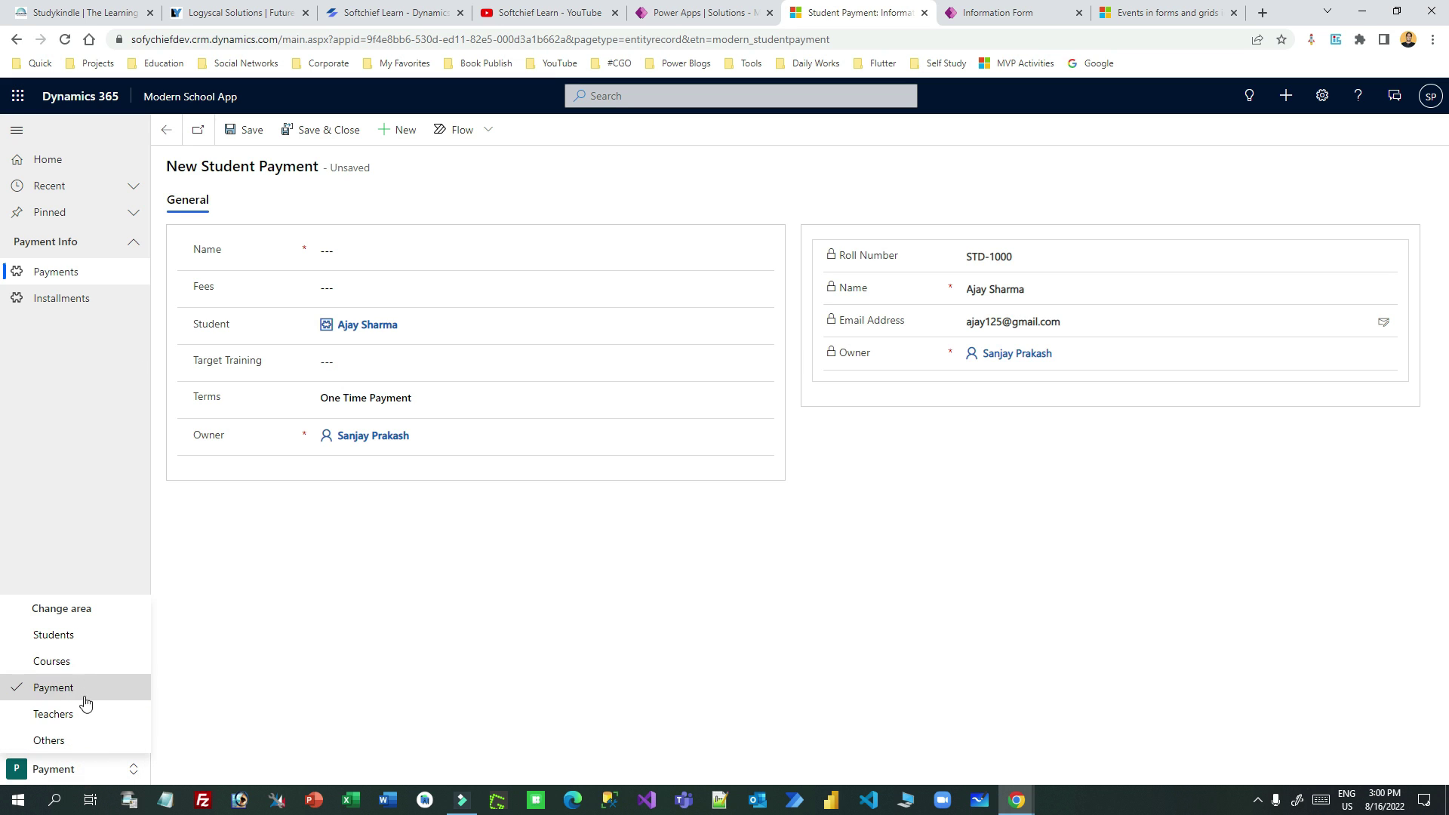
left_click(85, 636)
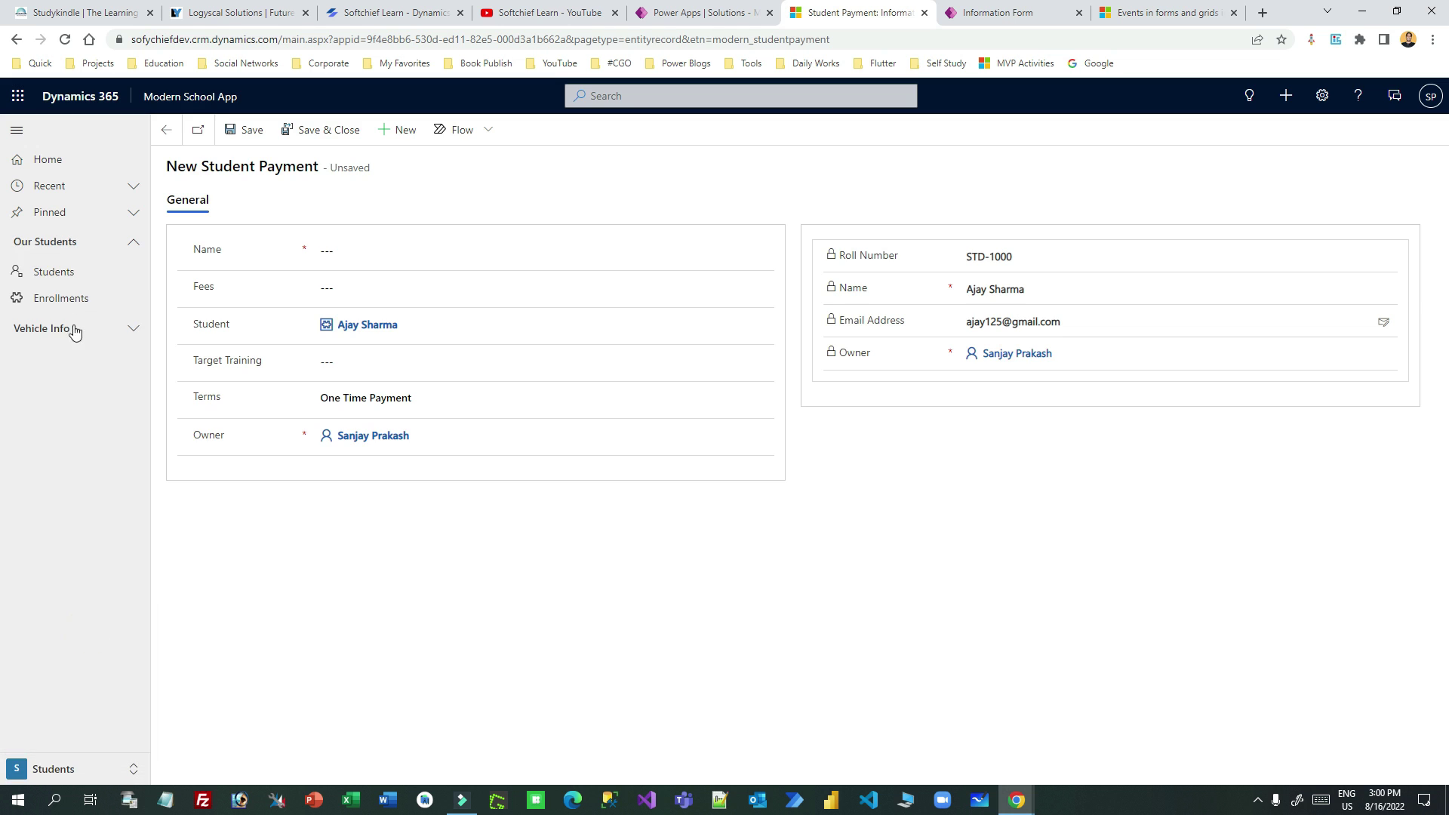
Step: Discard the unsaved payment and show Enrollments in Active Course Enrollments view, ticking the student's two rows
left_click(75, 298)
left_click(815, 507)
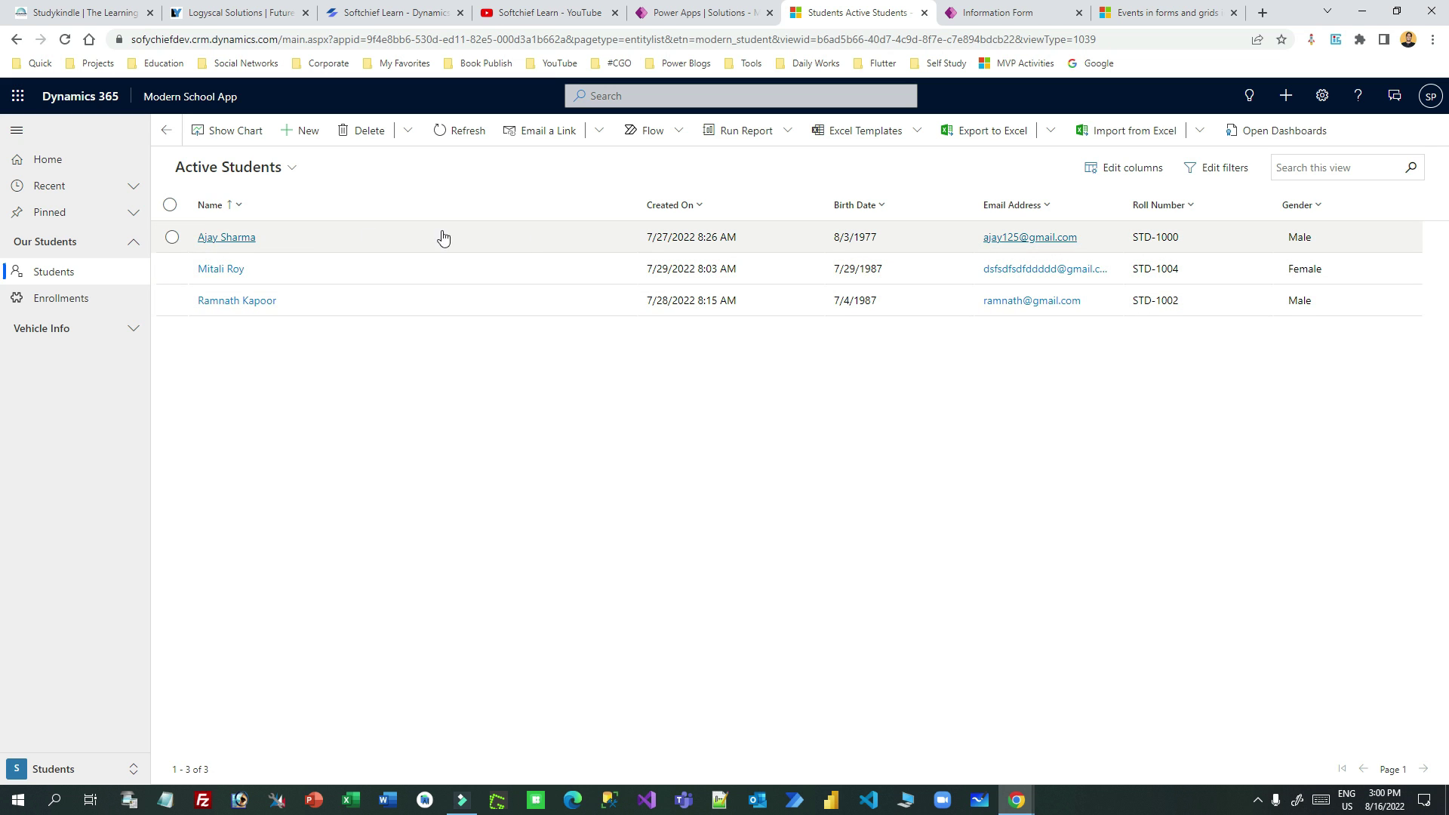
left_click(226, 167)
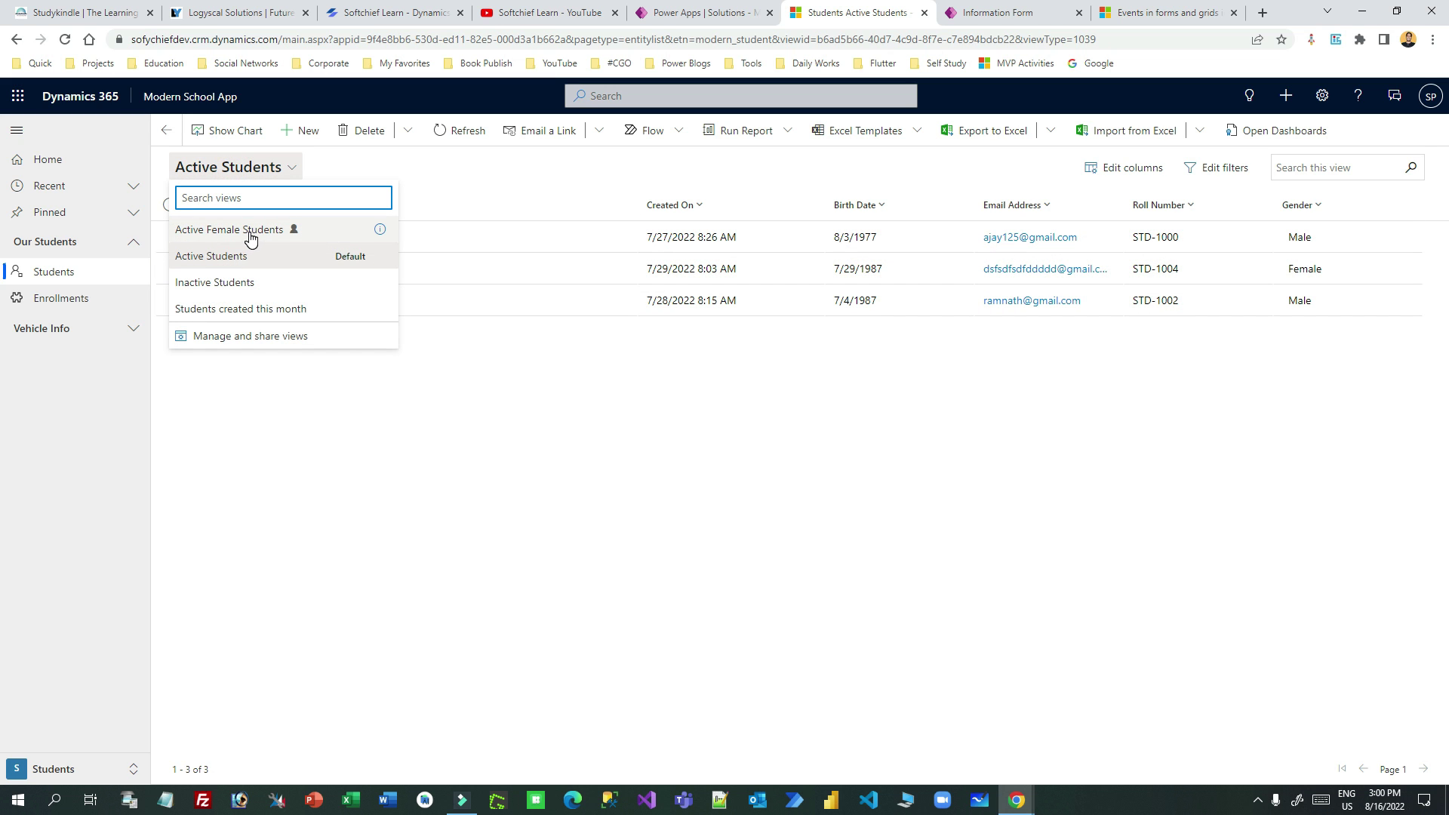
left_click(65, 297)
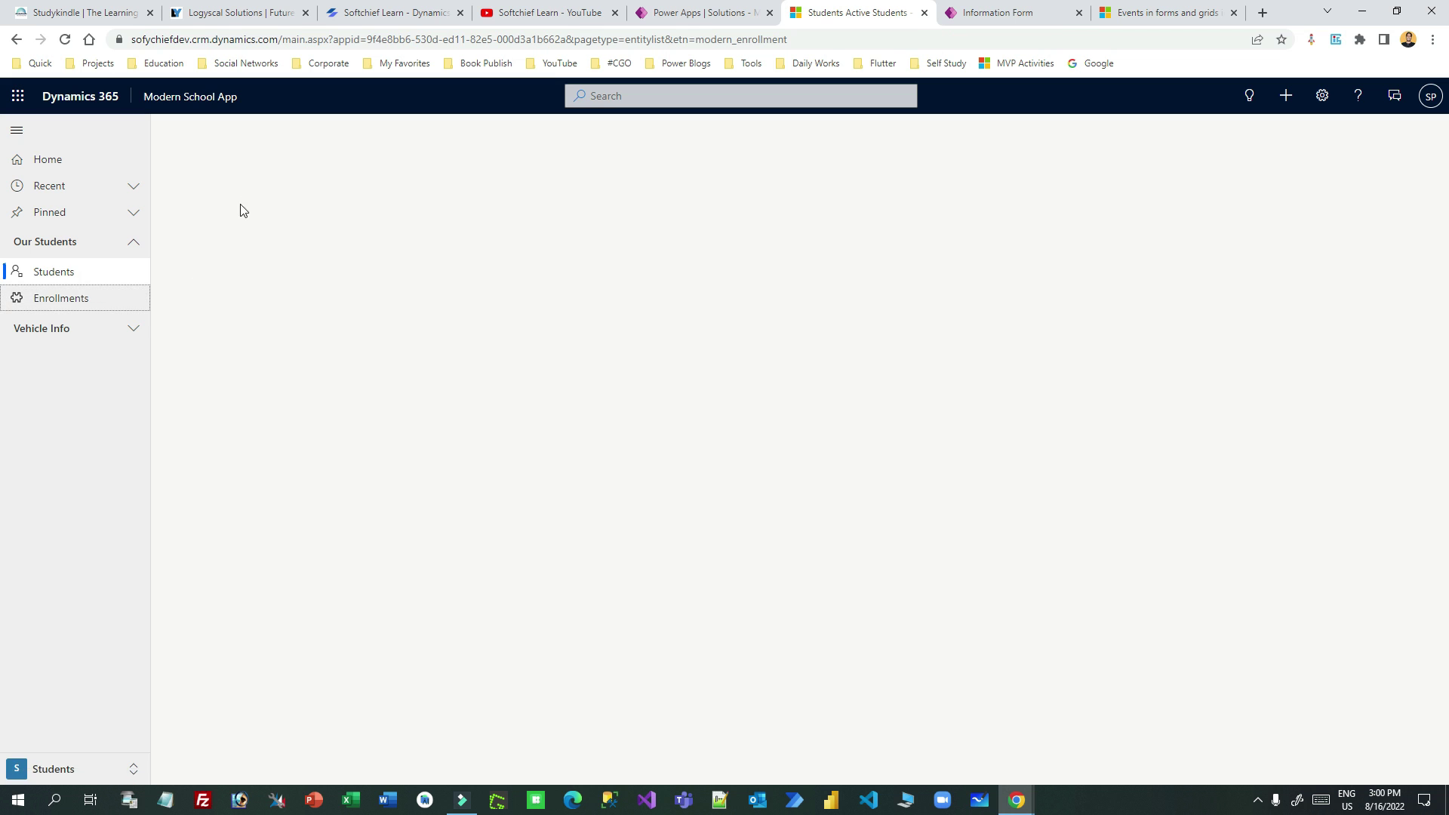
left_click(243, 166)
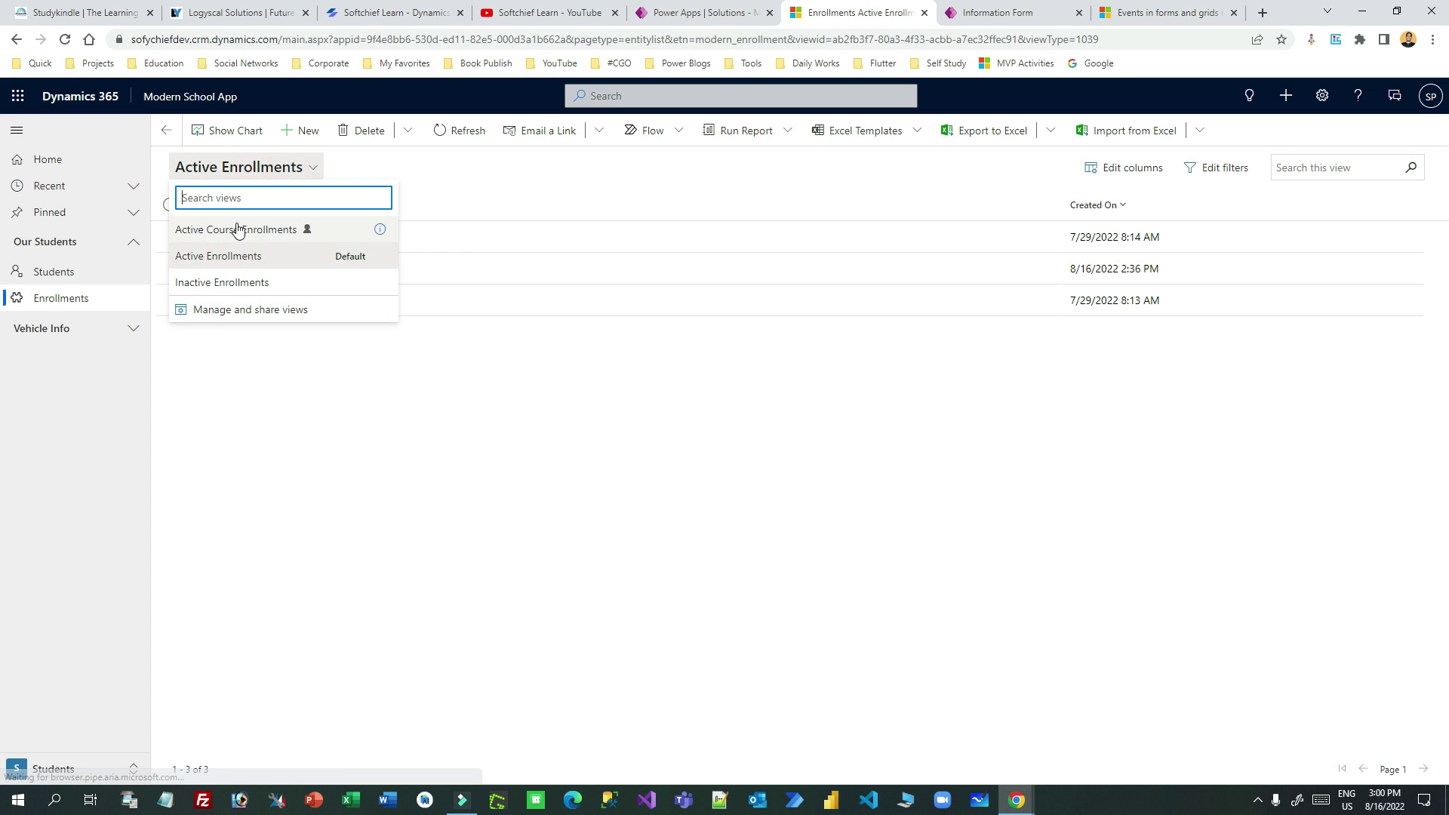
left_click(240, 228)
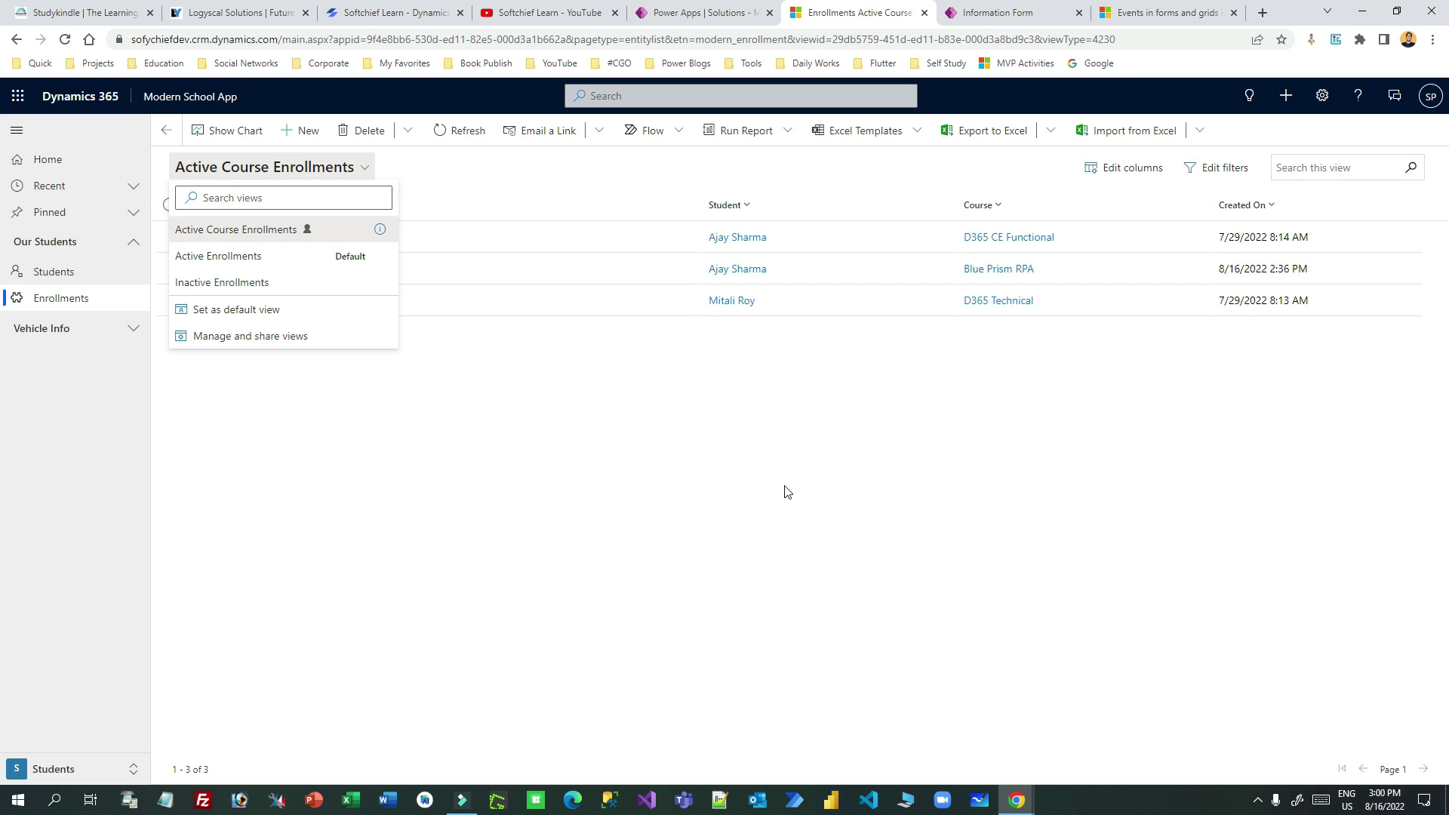
left_click(172, 237)
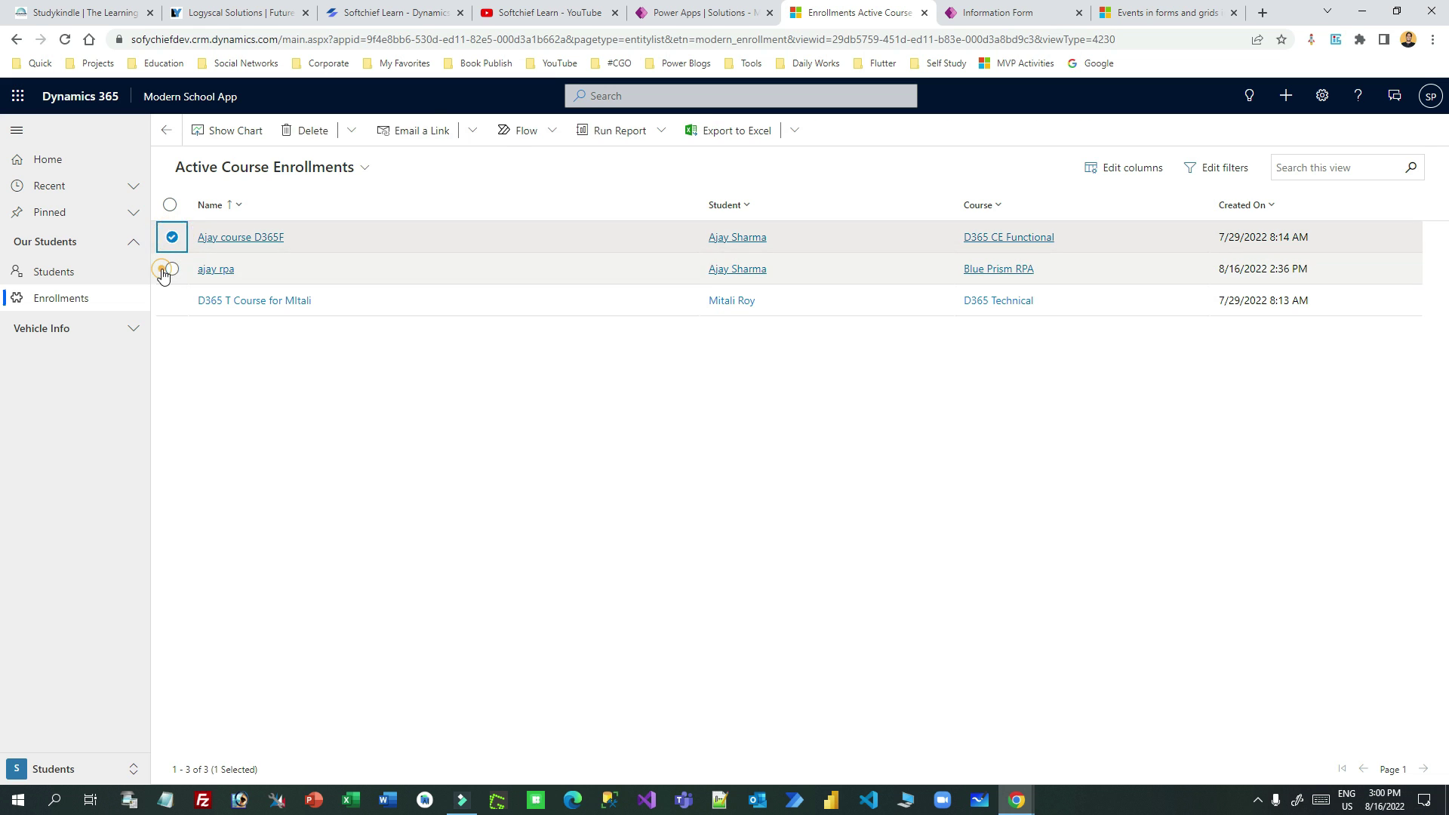
left_click(172, 269)
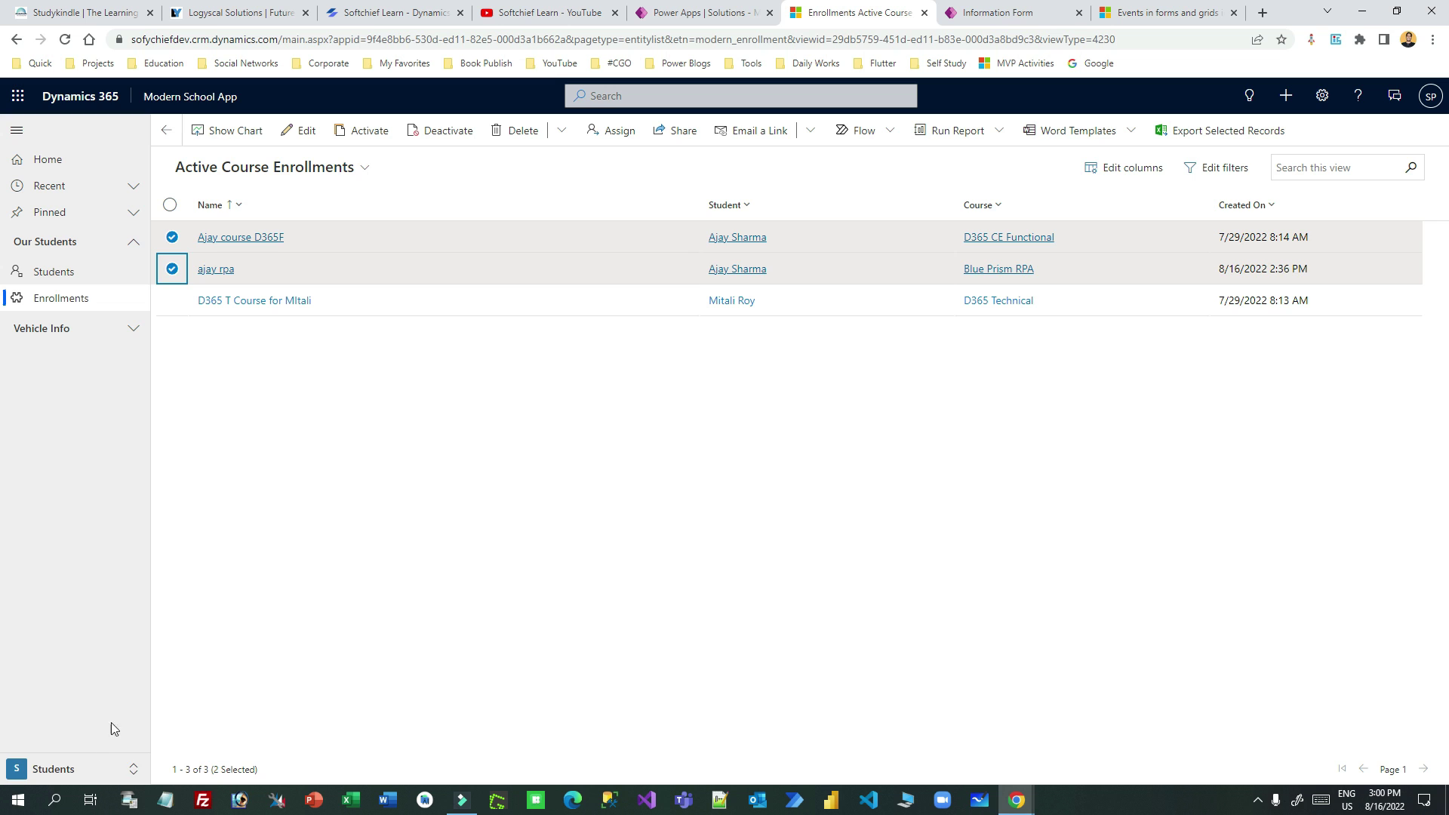
left_click(83, 770)
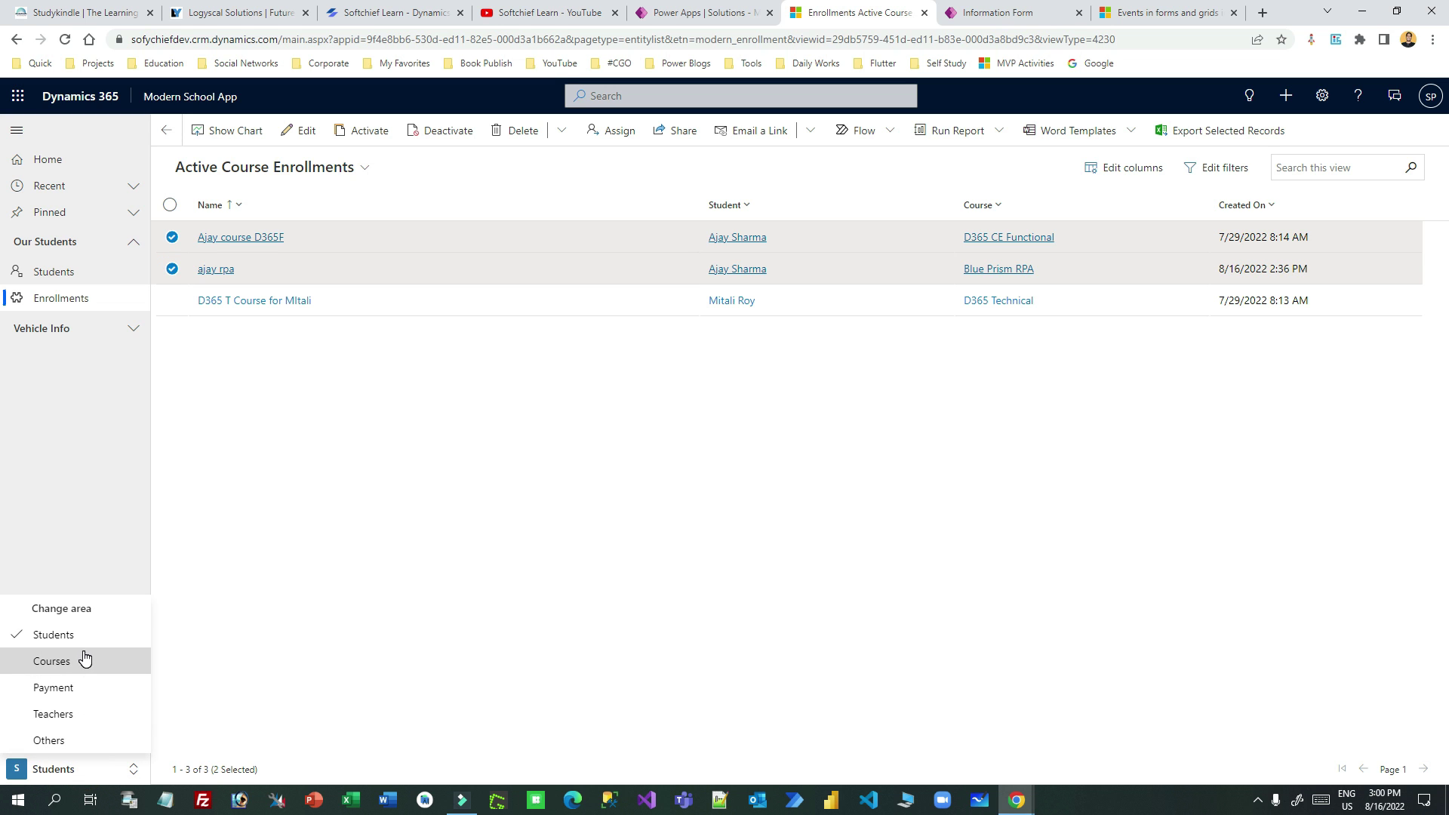
Step: In the Payment area, start a new Student Payment for the second student and list Target Training options
left_click(75, 687)
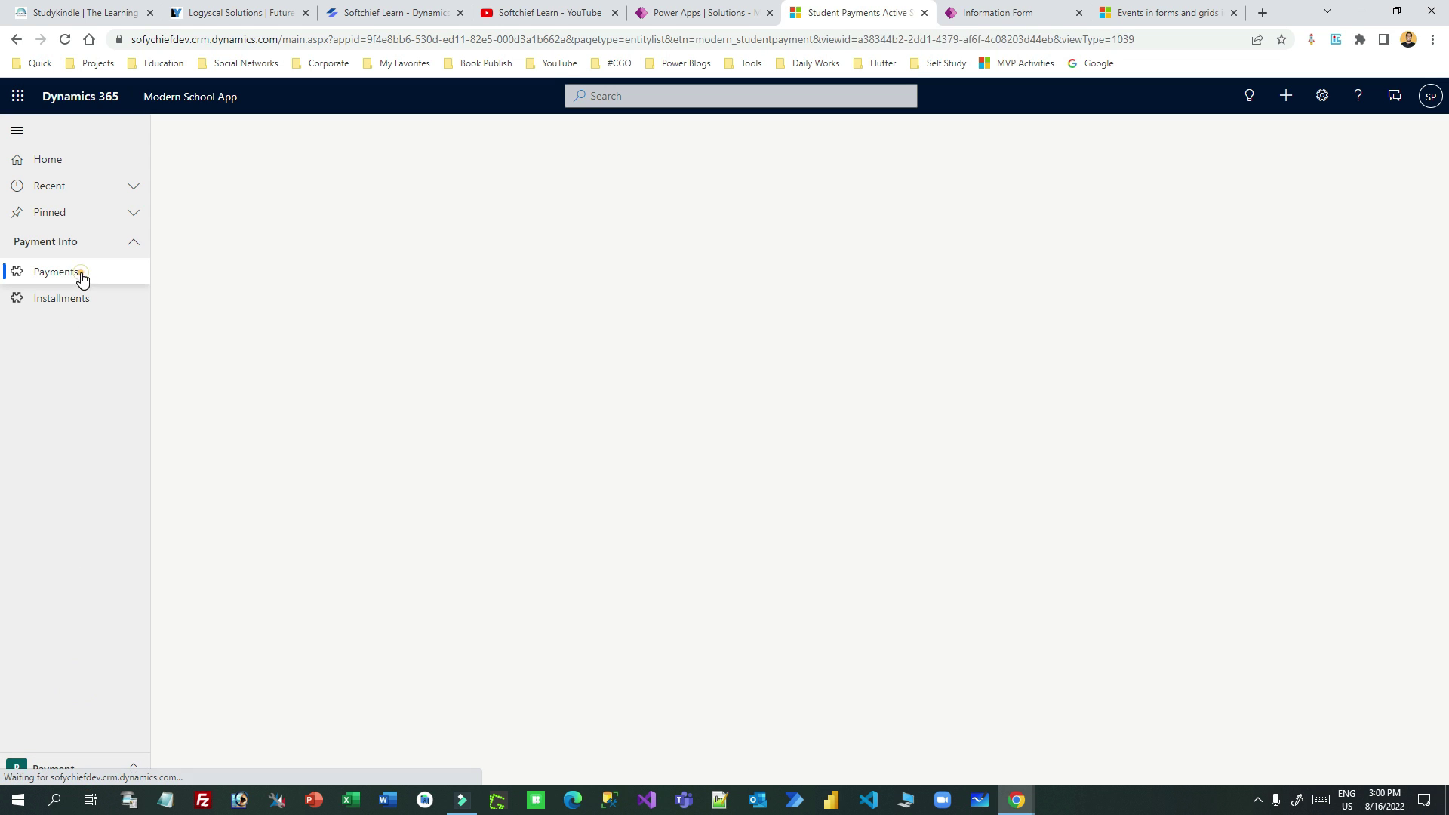
left_click(299, 129)
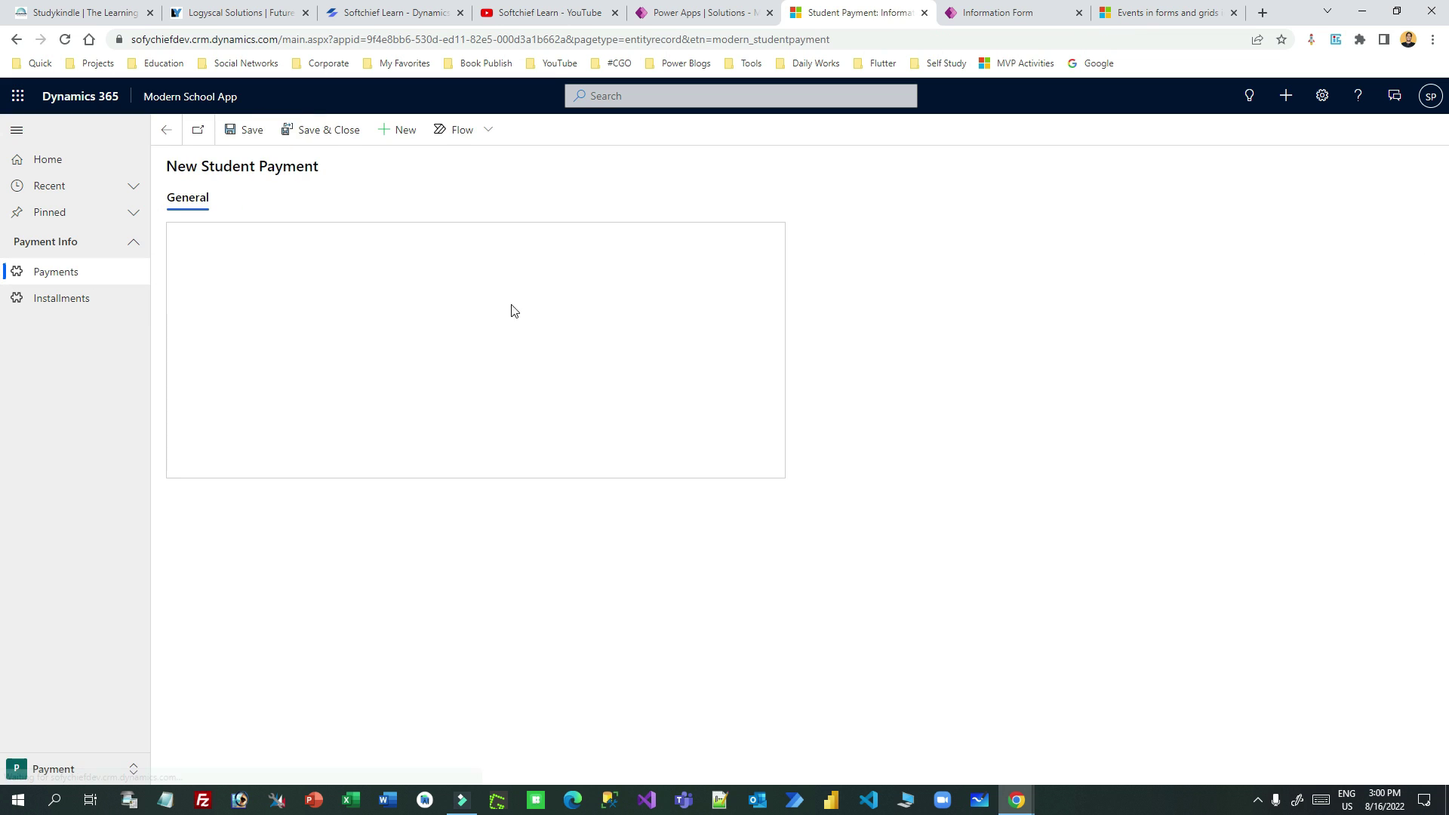
left_click(520, 321)
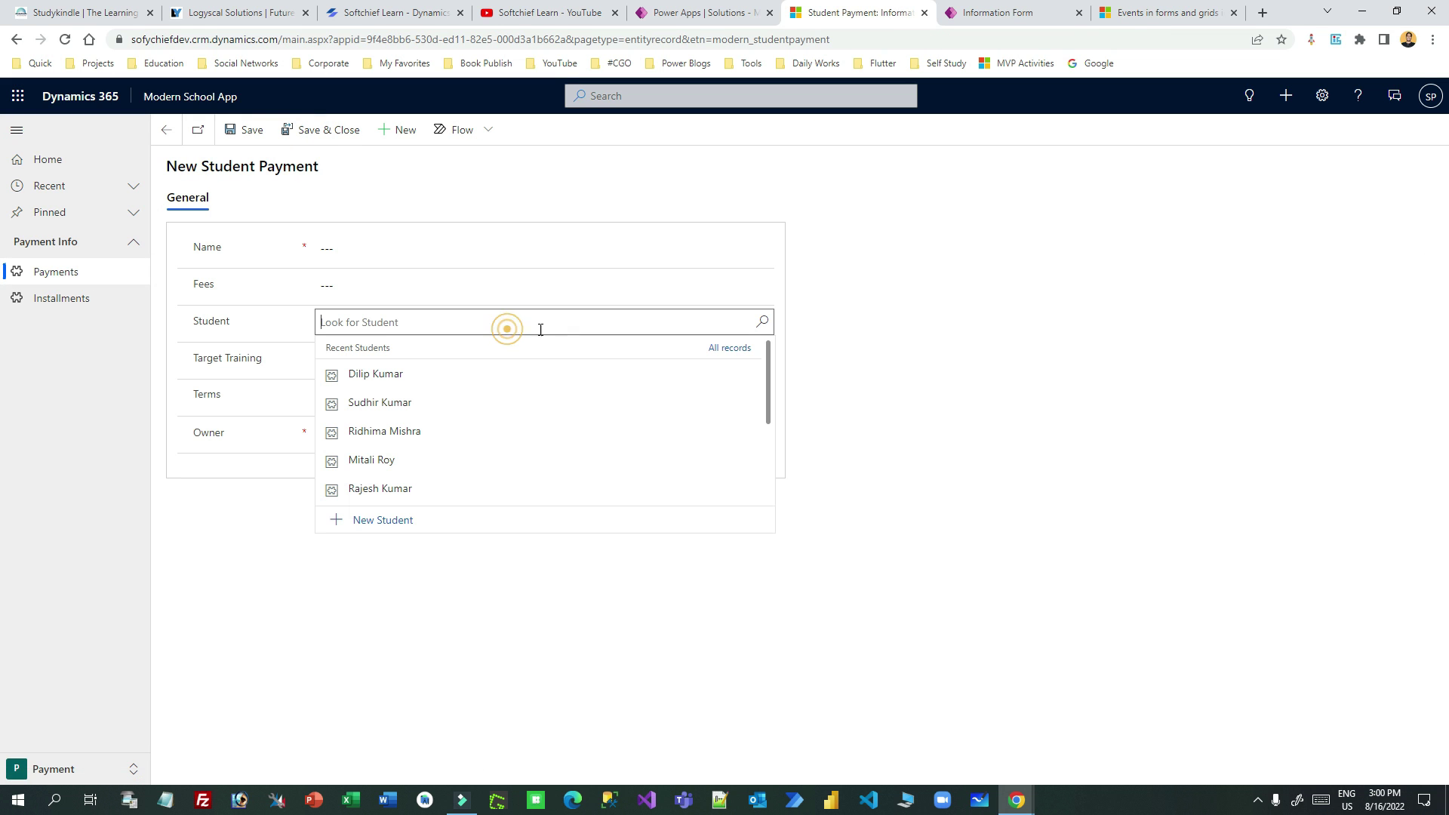
left_click(763, 323)
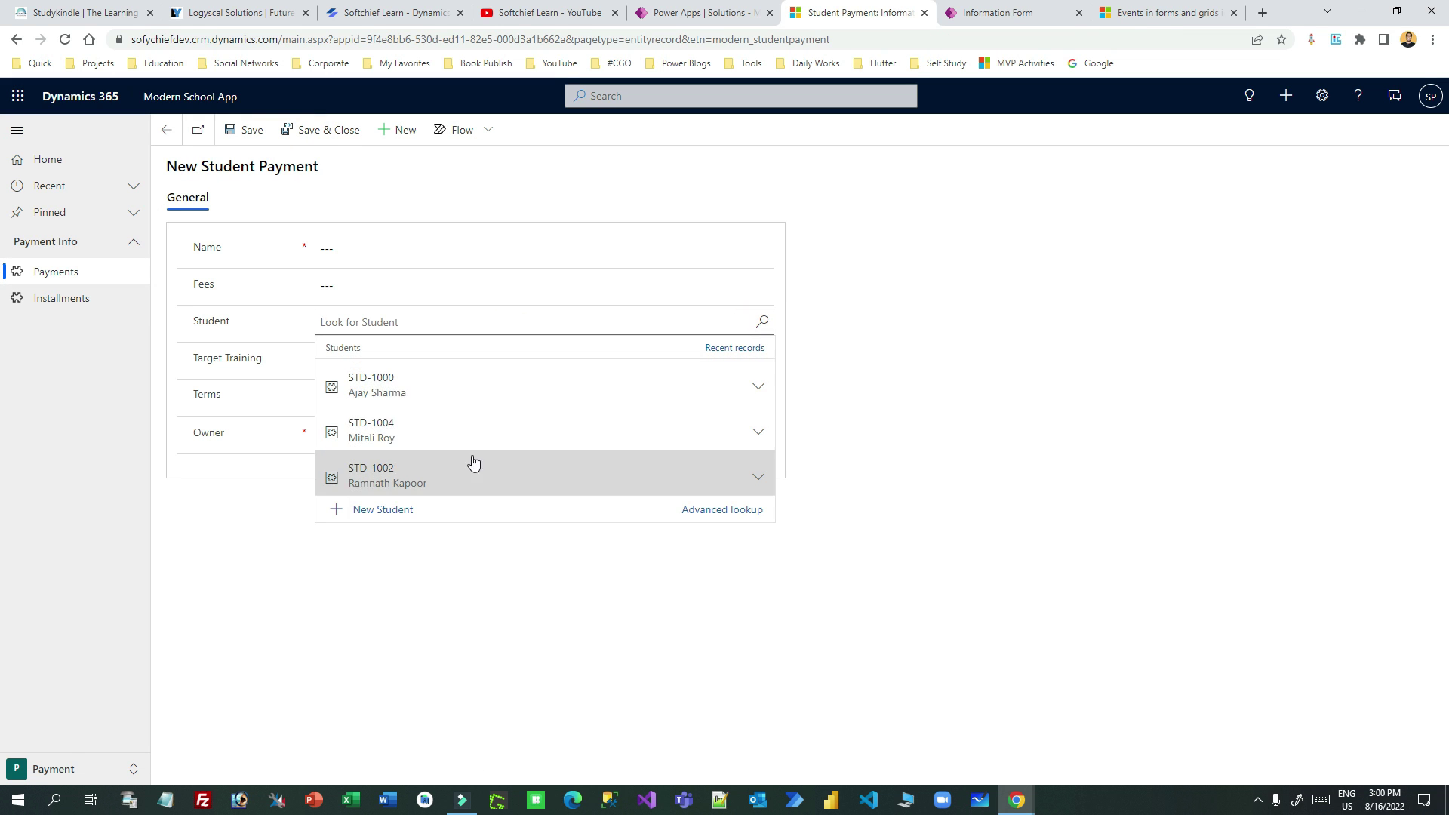
left_click(415, 430)
left_click(761, 361)
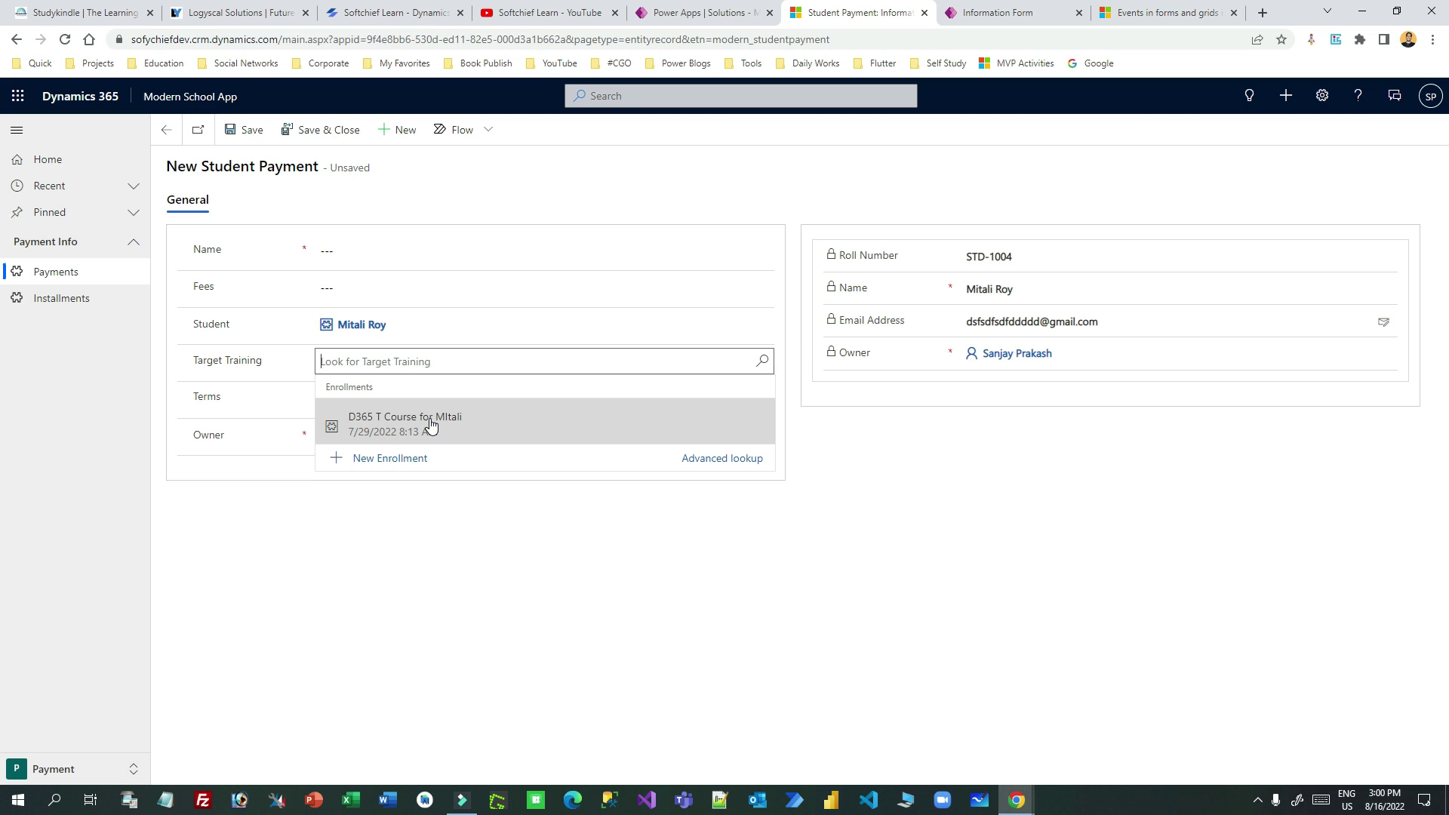
Step: Set Target Training to the student's only enrollment, then clear it and list the options again
left_click(378, 426)
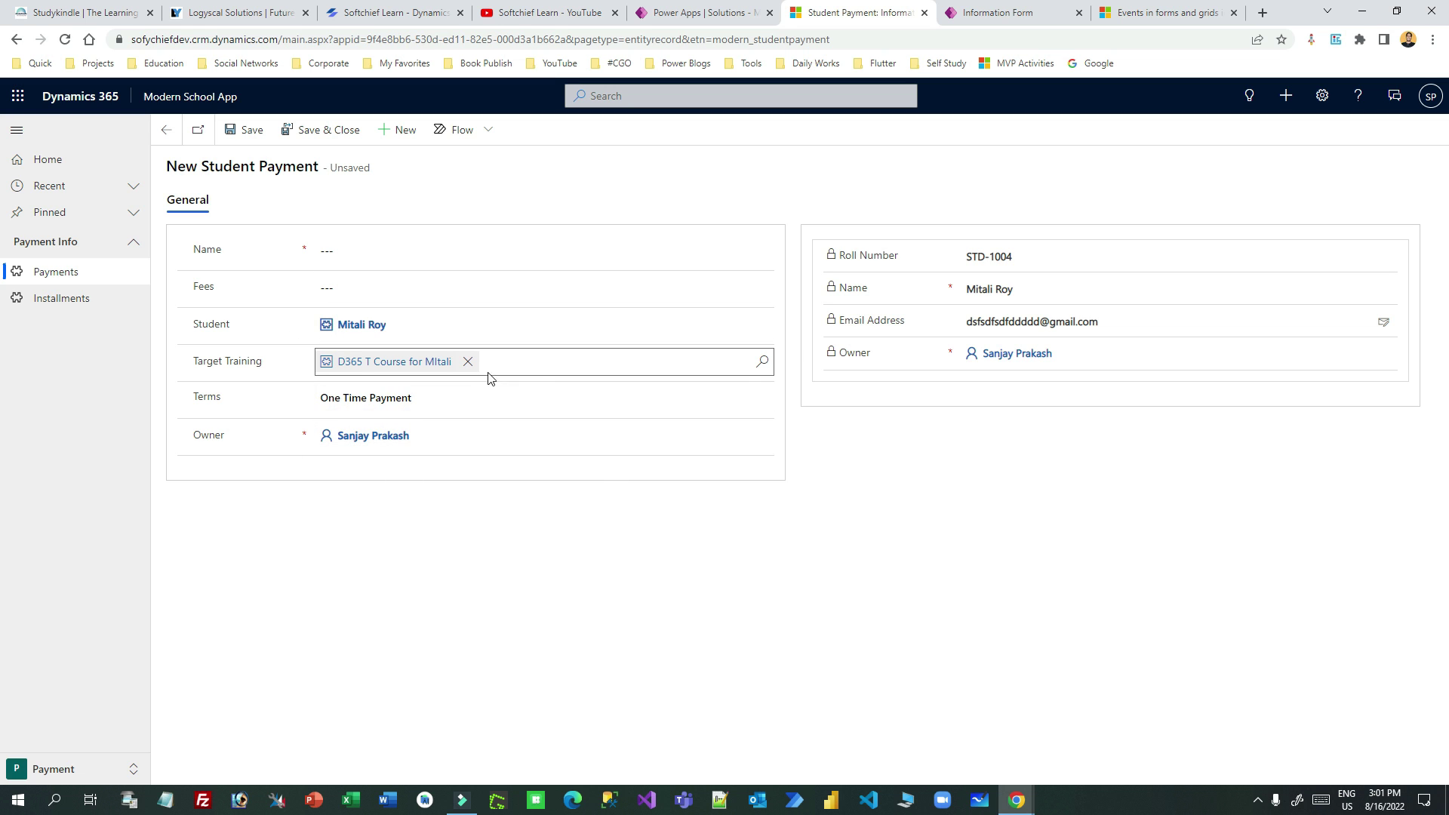
left_click(467, 361)
left_click(762, 362)
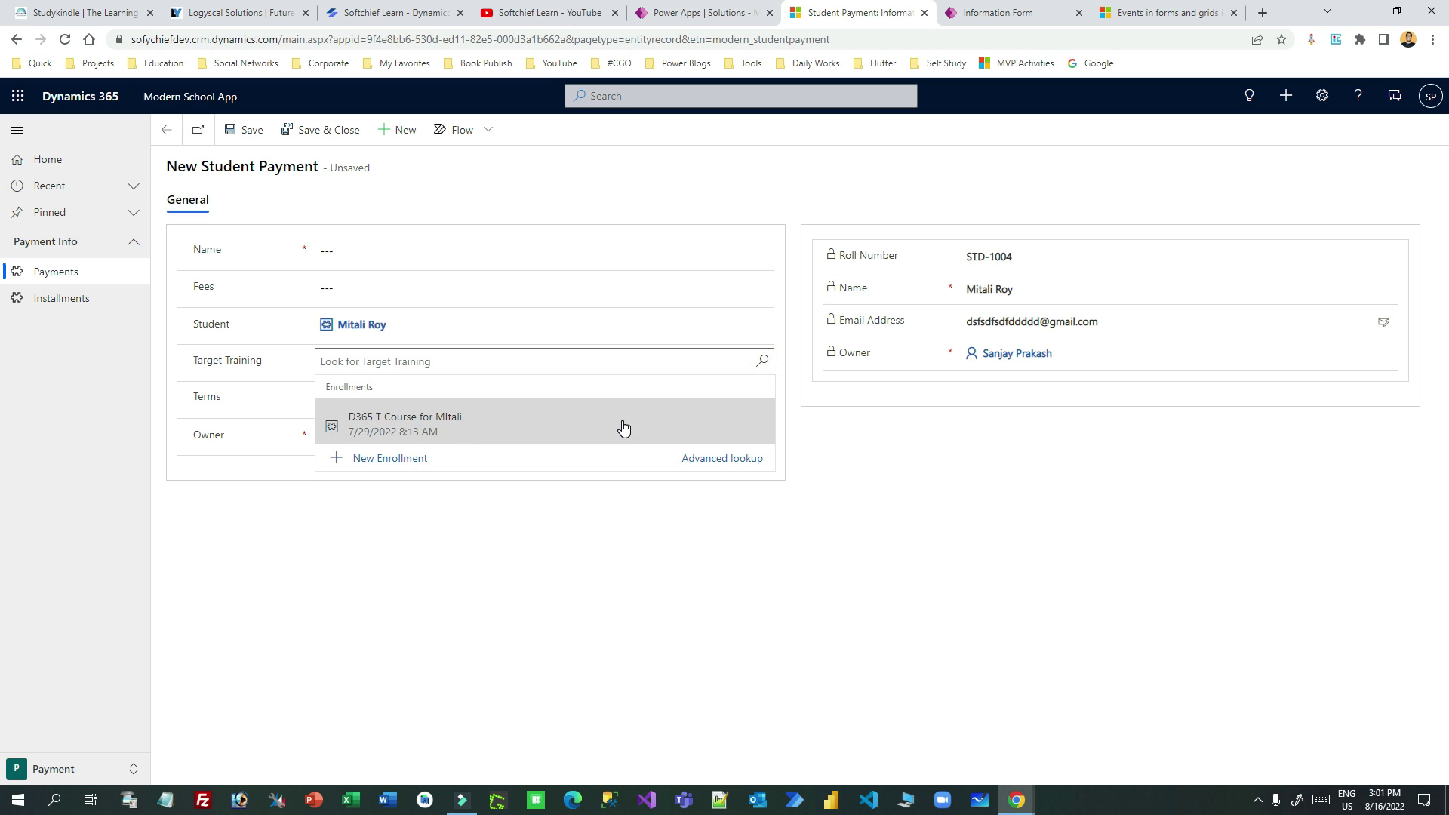